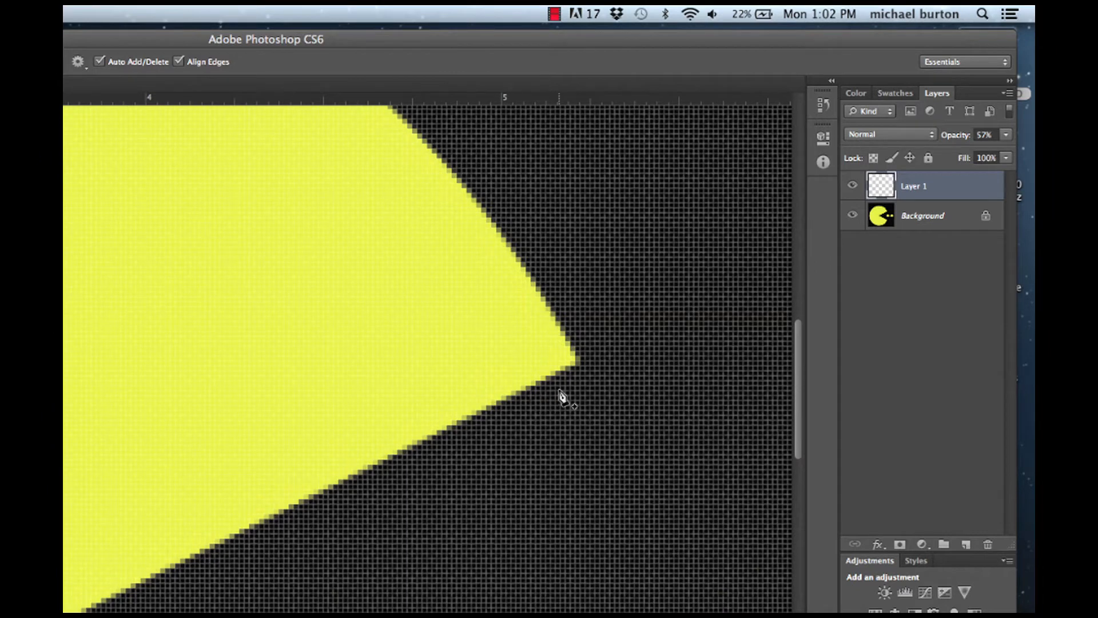
# Start a Pen tool shape by placing anchor points at Pac-Man's upper mouth corner, the inner mouth vertex and the lower mouth corner.
pyautogui.click(580, 369)
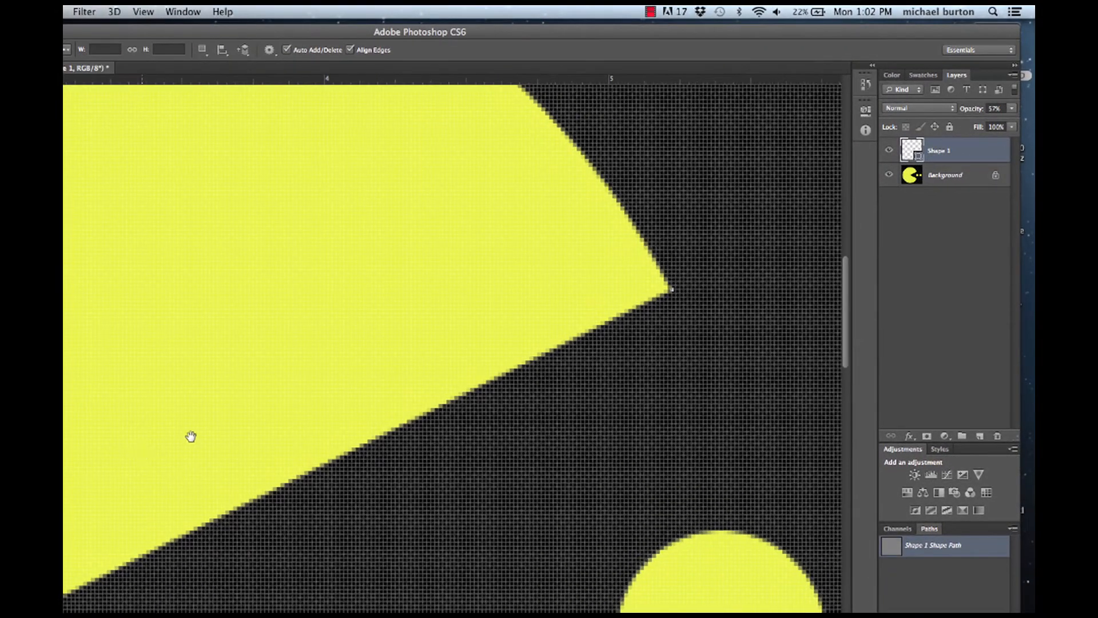
pyautogui.moveTo(151, 456); pyautogui.dragTo(269, 192)
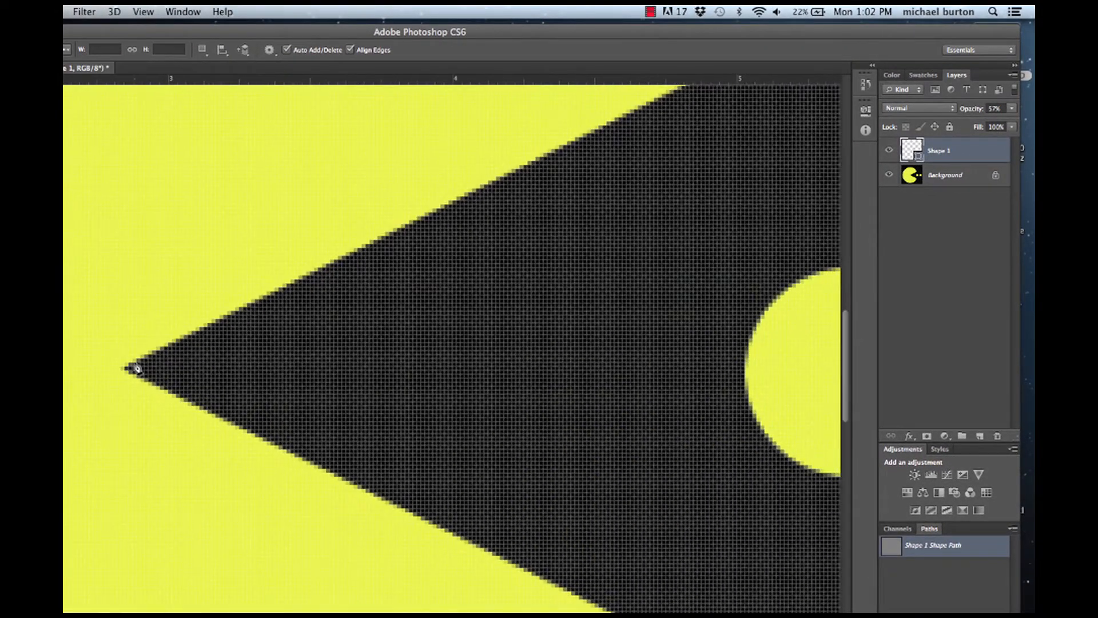
pyautogui.click(126, 372)
pyautogui.moveTo(426, 490); pyautogui.dragTo(159, 228)
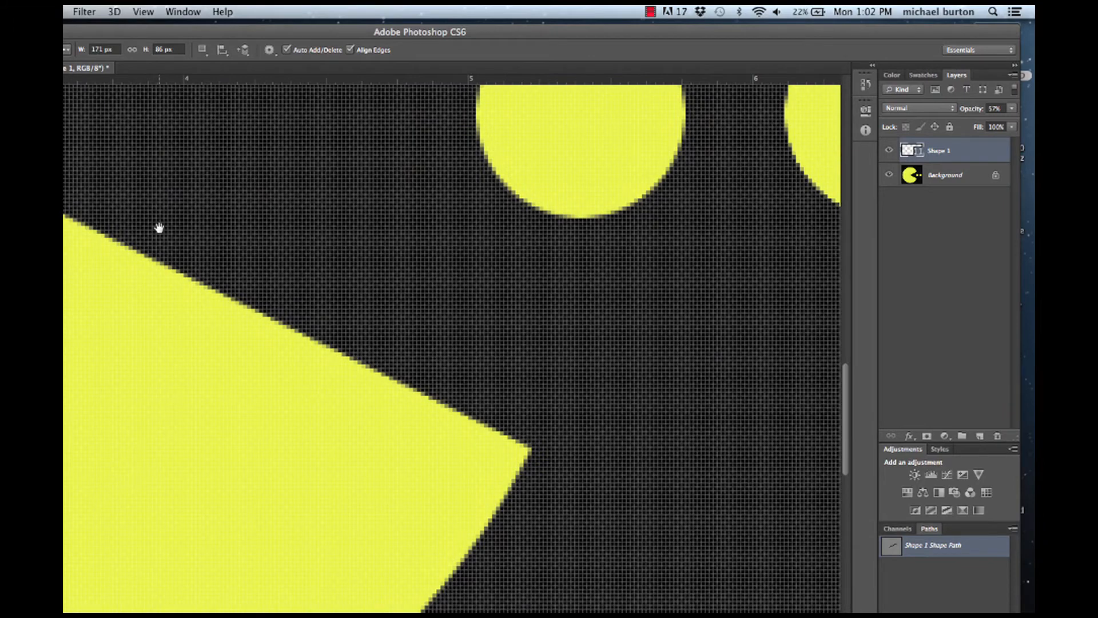
pyautogui.click(529, 451)
pyautogui.click(528, 451)
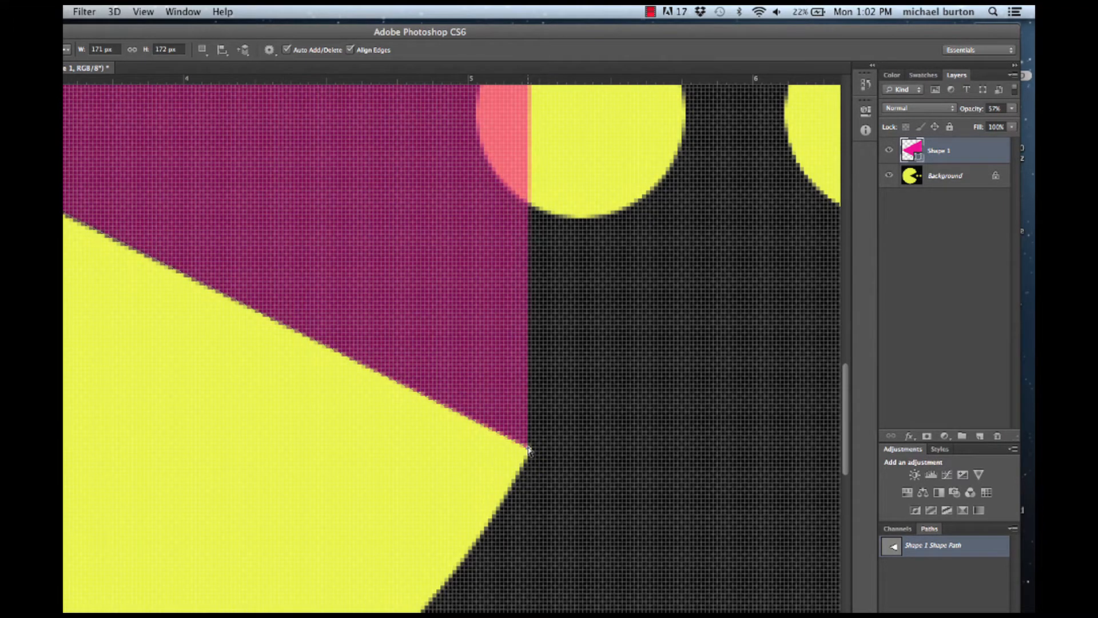
# Trace Pac-Man's round outline with curved anchor points at its bottom, left and top edges, and close the path at the upper mouth corner.
pyautogui.press('super+minus')
pyautogui.press('super+minus')
pyautogui.press('super+minus')
pyautogui.press('super+minus')
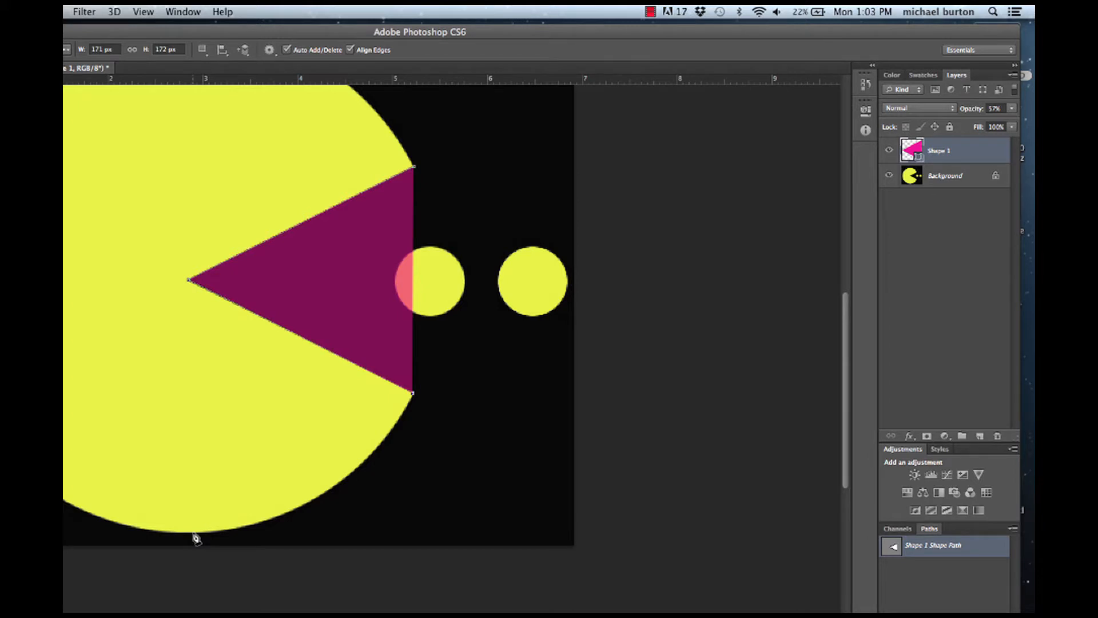
pyautogui.moveTo(195, 537); pyautogui.dragTo(354, 530)
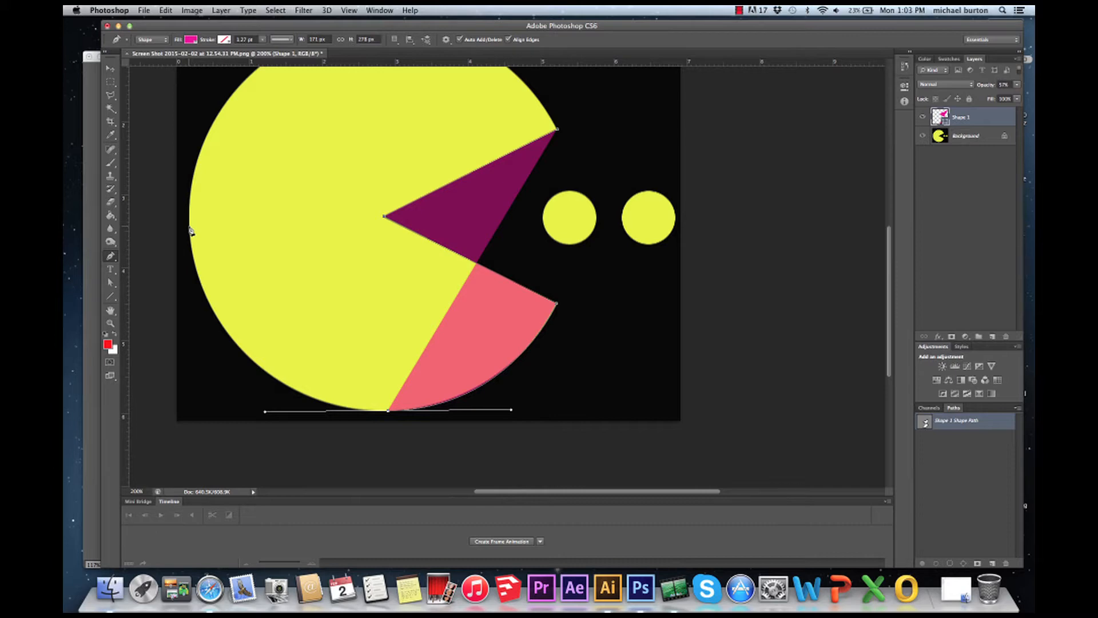
pyautogui.moveTo(190, 227); pyautogui.dragTo(187, 137)
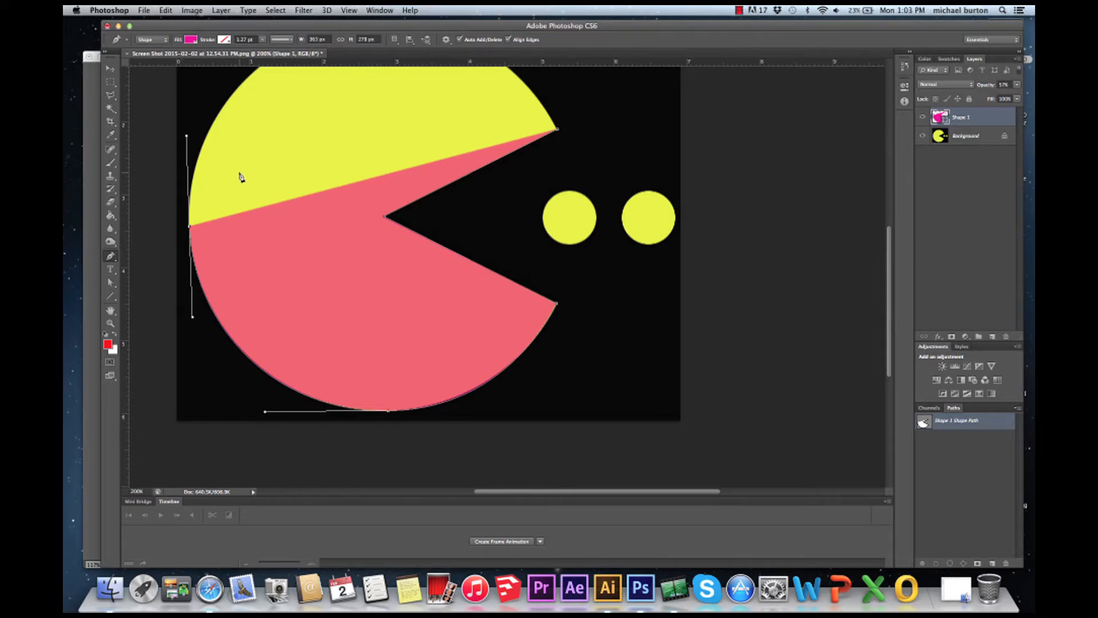
pyautogui.moveTo(279, 150); pyautogui.dragTo(248, 276)
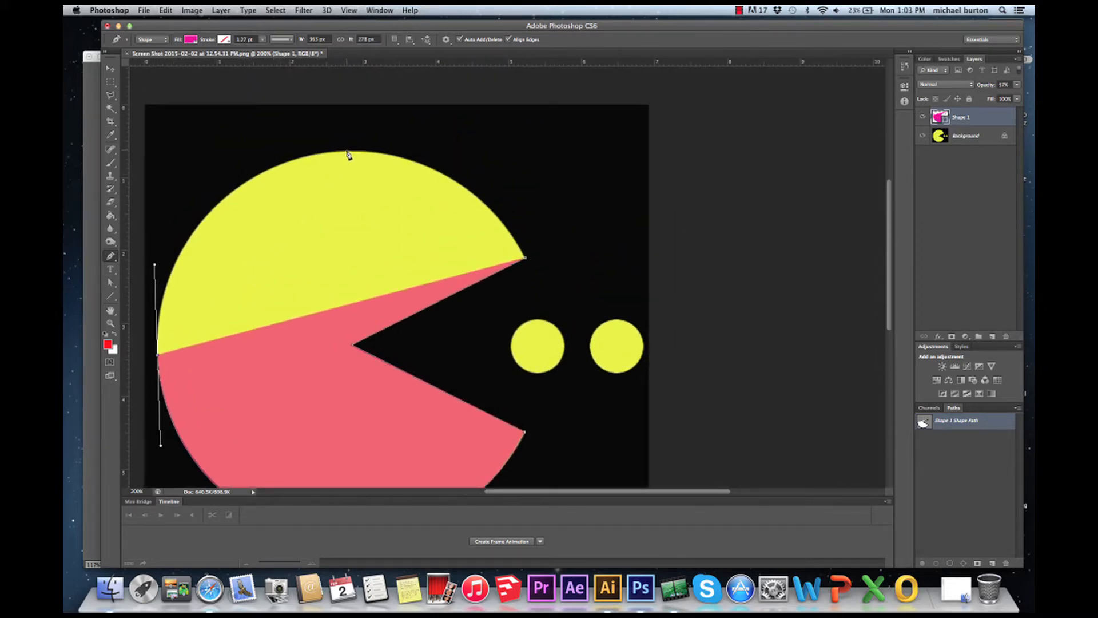
pyautogui.moveTo(345, 153); pyautogui.dragTo(482, 148)
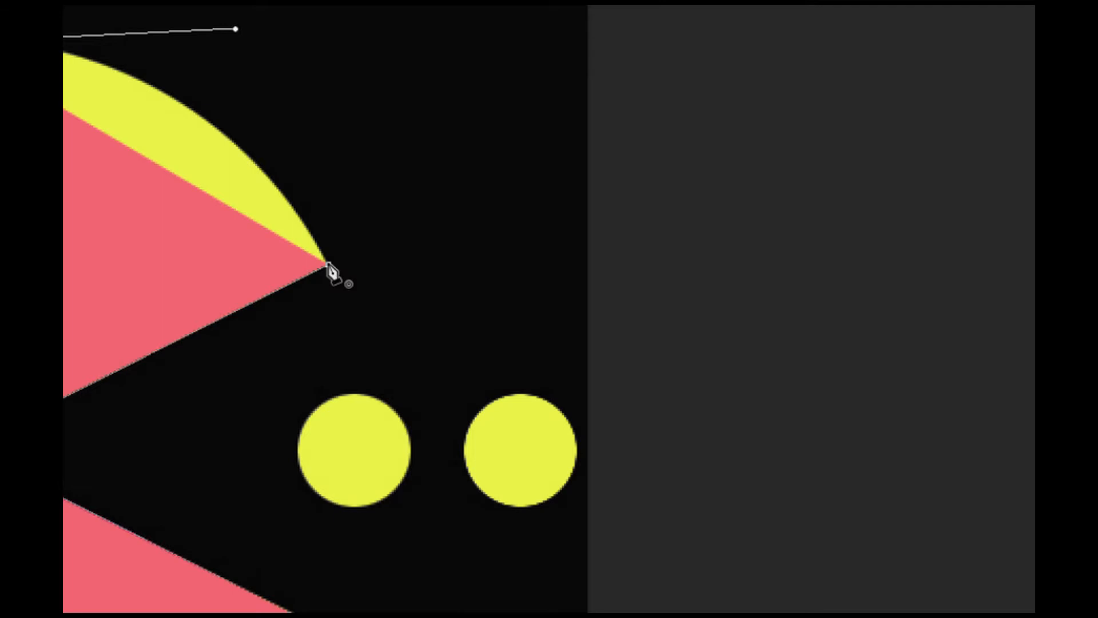
pyautogui.moveTo(329, 264); pyautogui.dragTo(298, 333)
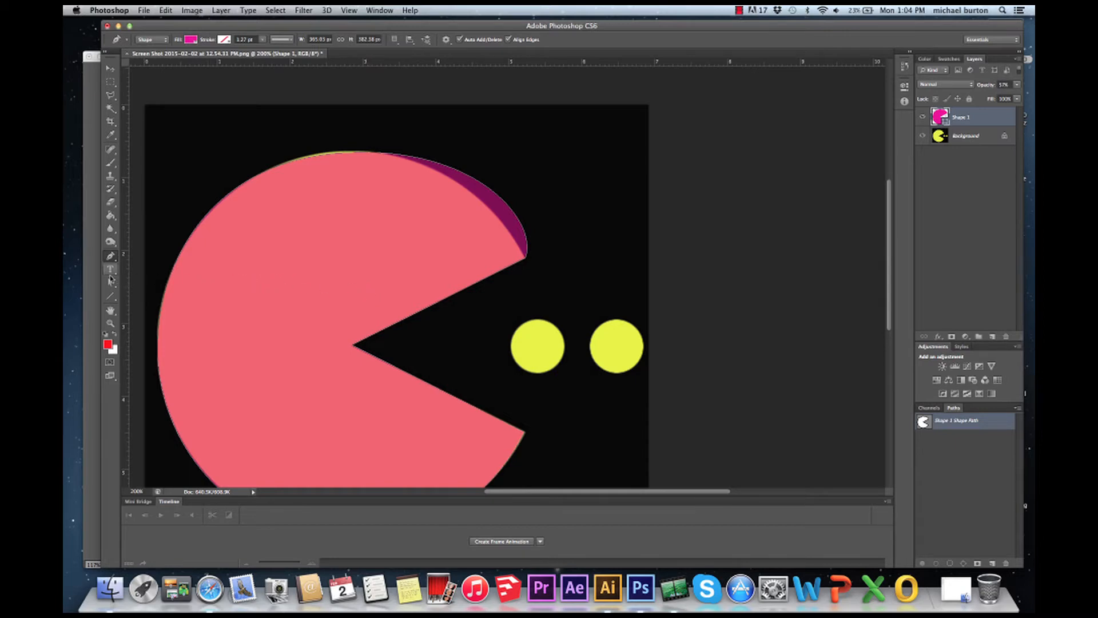
# Adjust the direction handle of the upper mouth corner's anchor point with the Direct Selection tool so the curve follows Pac-Man's outline.
pyautogui.click(110, 282)
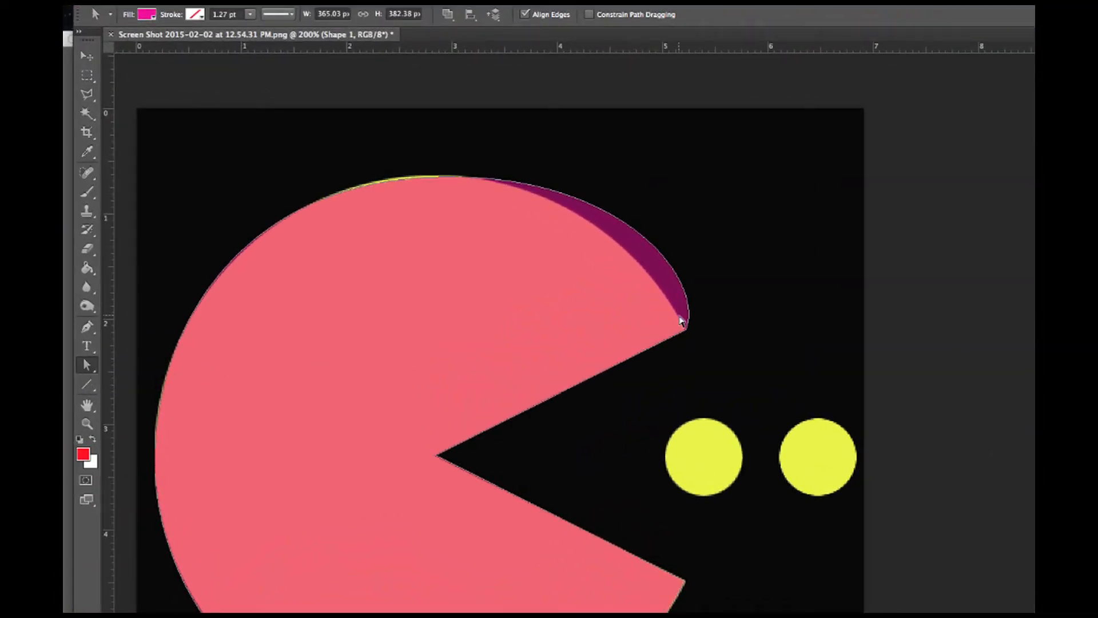
pyautogui.scroll(3, 686, 330)
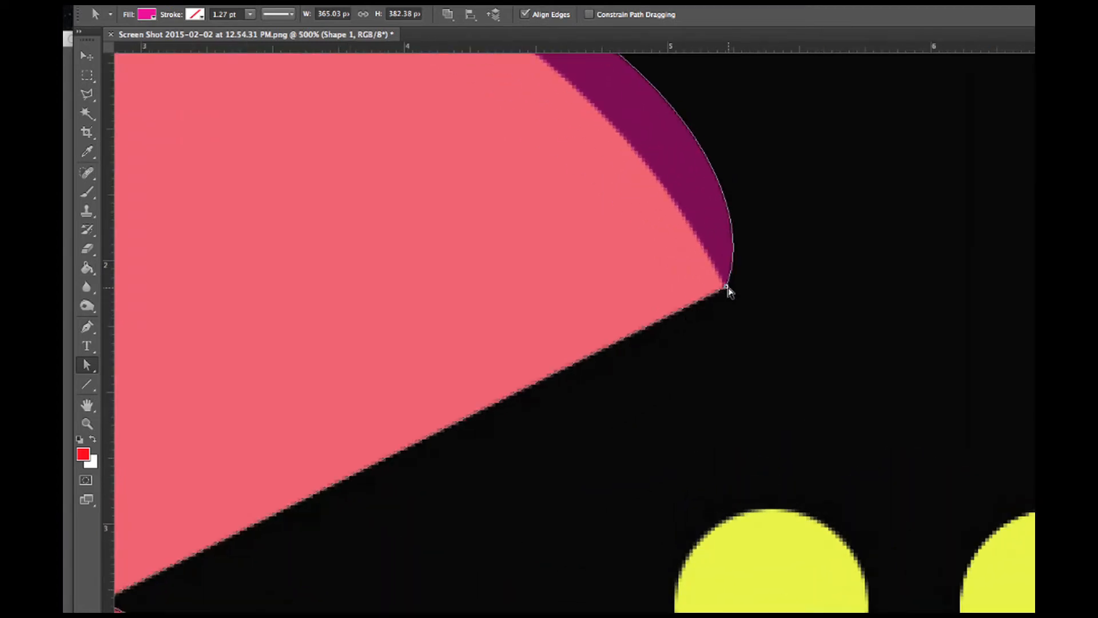
pyautogui.click(726, 288)
pyautogui.moveTo(776, 166); pyautogui.dragTo(636, 143)
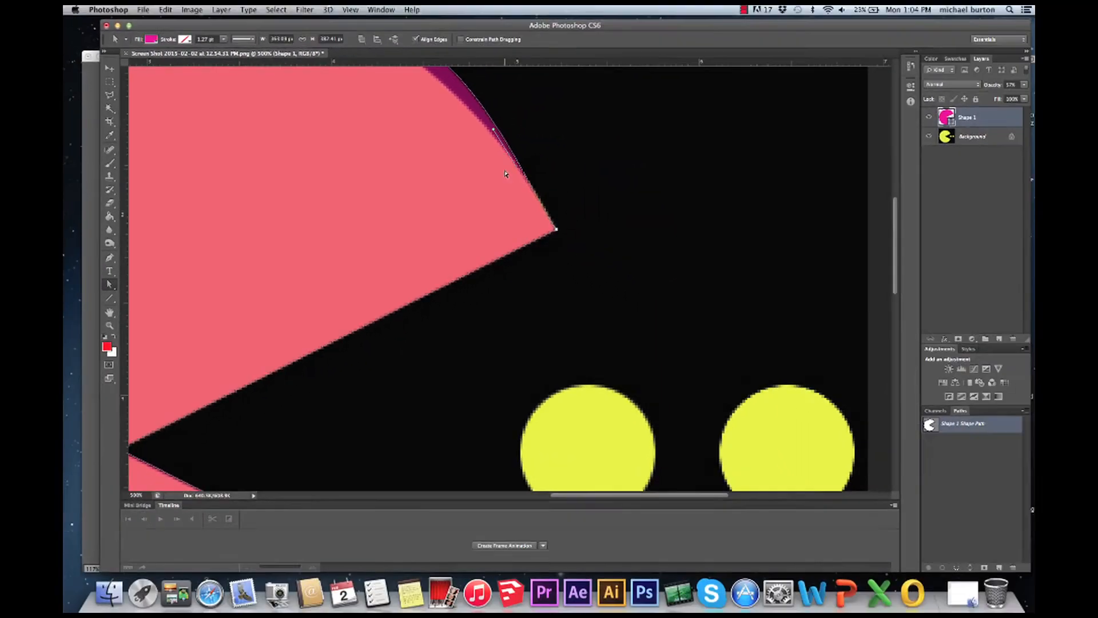
pyautogui.moveTo(592, 269); pyautogui.dragTo(776, 476)
pyautogui.moveTo(635, 388); pyautogui.dragTo(643, 391)
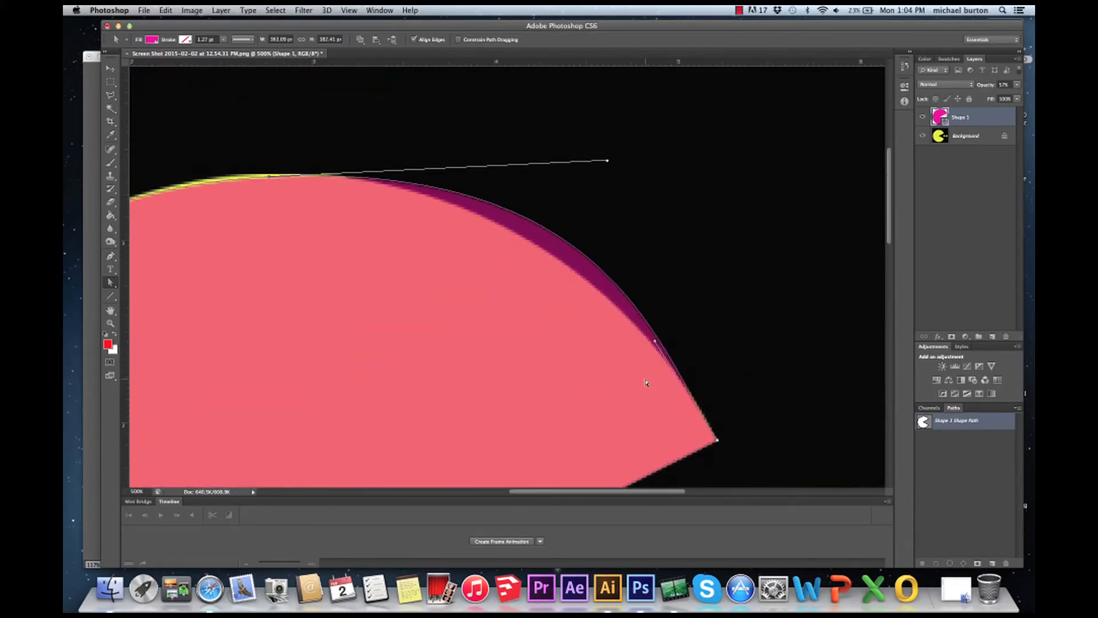
pyautogui.moveTo(656, 342); pyautogui.dragTo(674, 367)
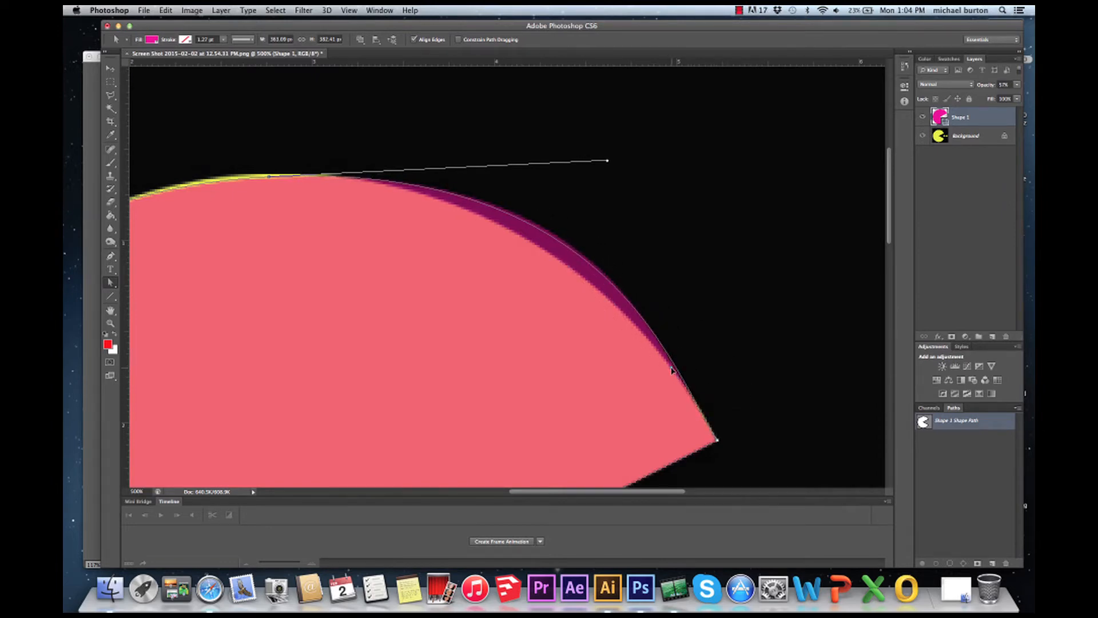
# Reposition the anchor point at the top of Pac-Man and adjust its right-hand handle to fit the curve toward the mouth.
pyautogui.click(269, 179)
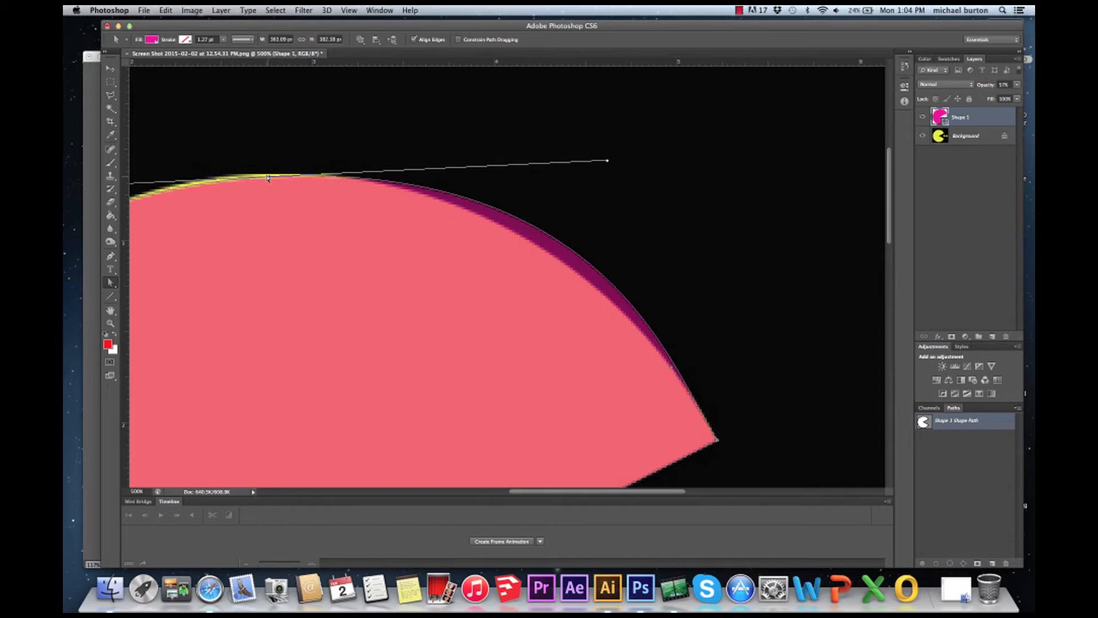
pyautogui.moveTo(268, 178); pyautogui.dragTo(467, 208)
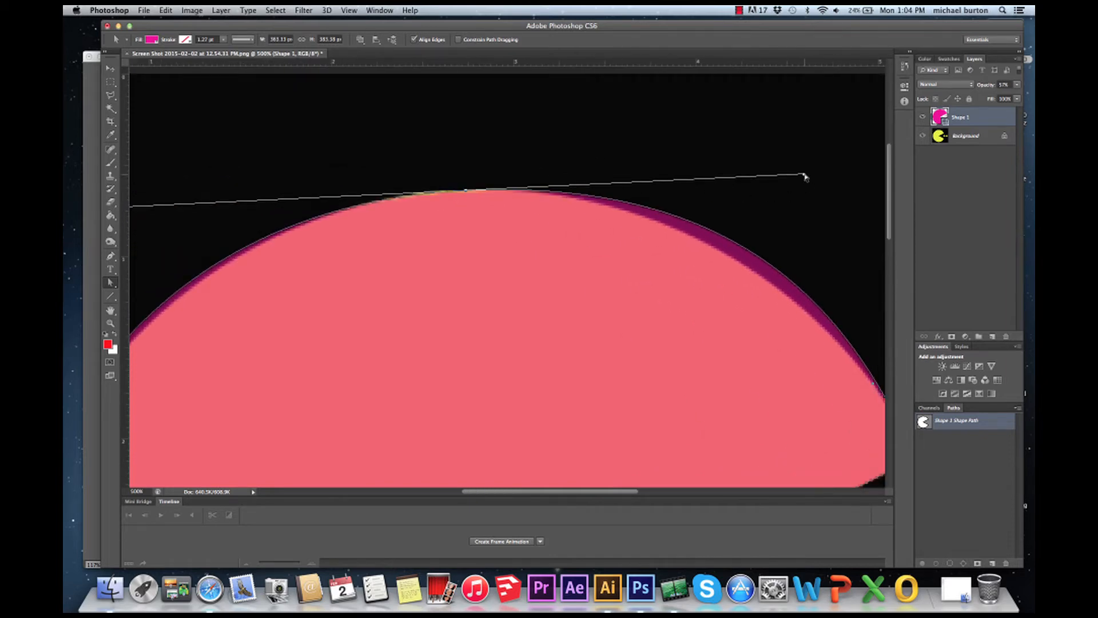
pyautogui.moveTo(805, 177); pyautogui.dragTo(782, 189)
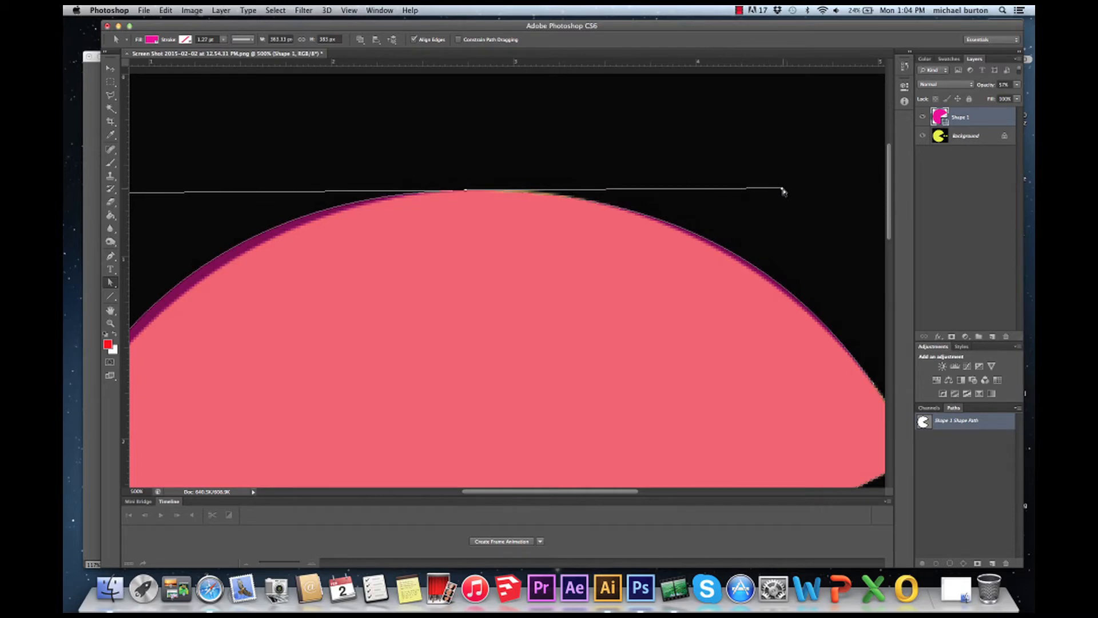
pyautogui.moveTo(783, 190)
pyautogui.mouseDown()
pyautogui.moveTo(774, 162)
pyautogui.moveTo(779, 189)
pyautogui.moveTo(774, 162)
pyautogui.moveTo(761, 237)
pyautogui.moveTo(781, 178)
pyautogui.mouseUp()
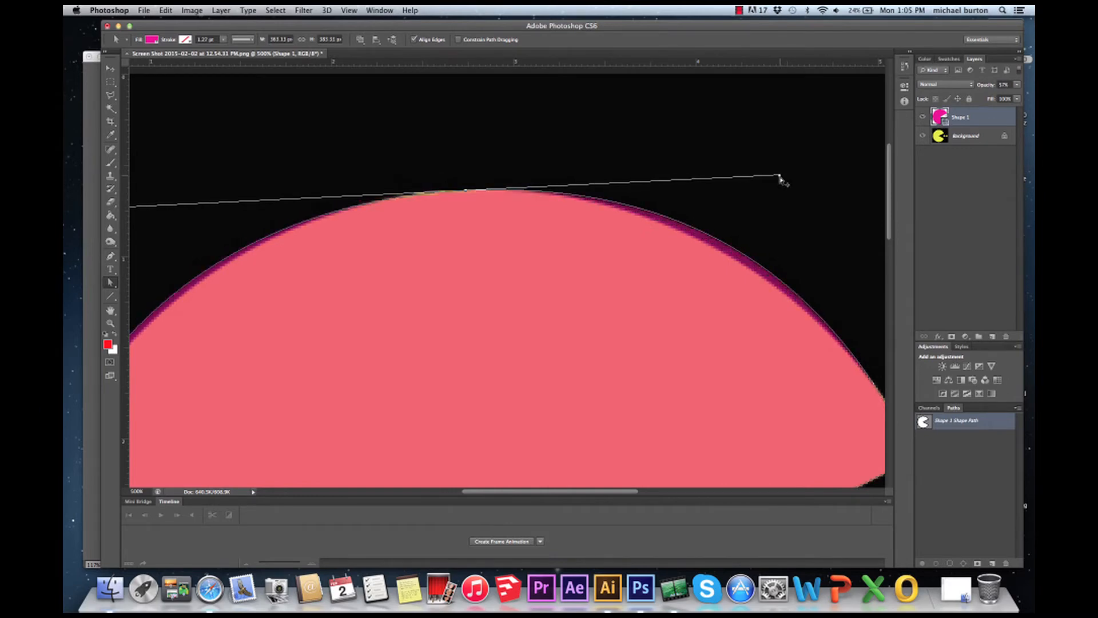
pyautogui.moveTo(779, 177)
pyautogui.mouseDown()
pyautogui.moveTo(777, 201)
pyautogui.moveTo(773, 163)
pyautogui.moveTo(779, 197)
pyautogui.mouseUp()
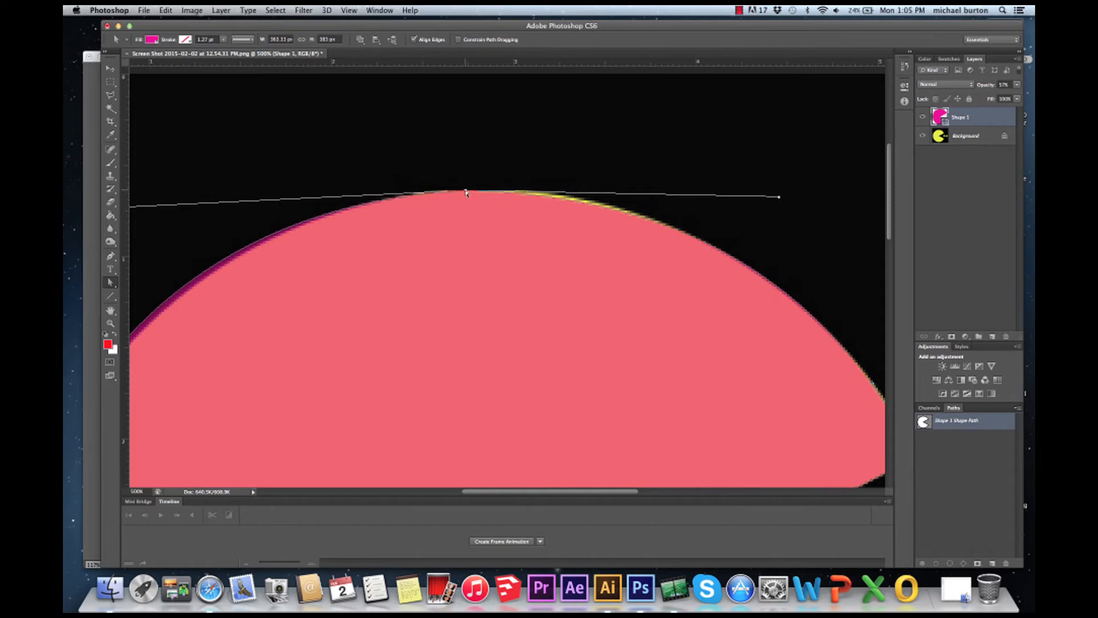
pyautogui.moveTo(466, 193); pyautogui.dragTo(476, 193)
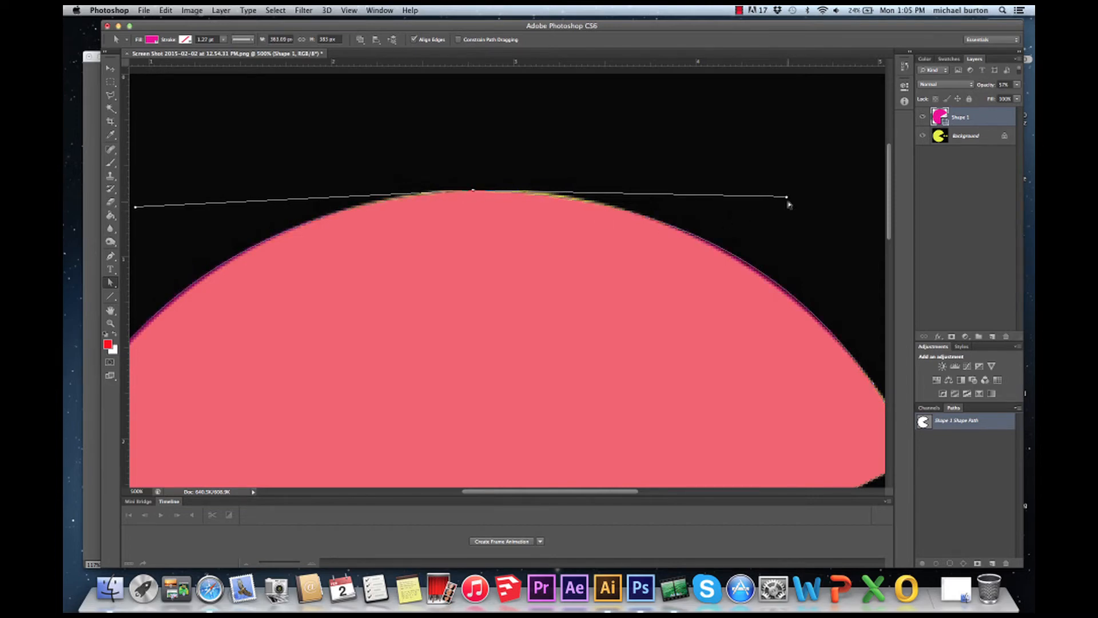
pyautogui.moveTo(787, 199); pyautogui.dragTo(785, 202)
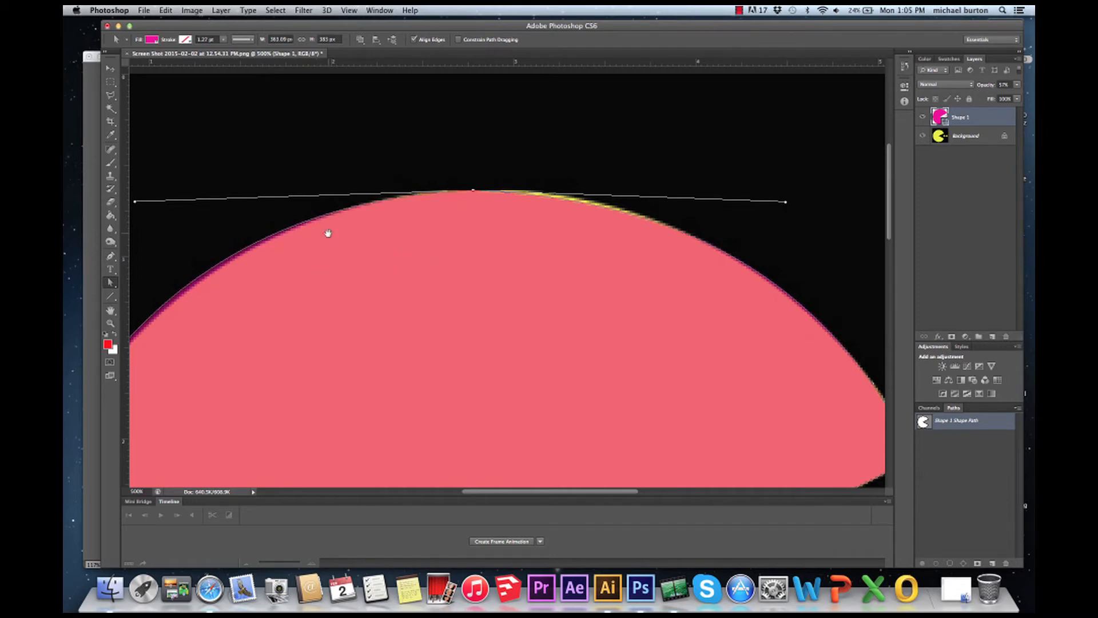
# Adjust the top anchor point's left-hand handle so the shape follows Pac-Man's upper-left outline.
pyautogui.moveTo(327, 232); pyautogui.dragTo(515, 224)
pyautogui.moveTo(322, 195); pyautogui.dragTo(333, 198)
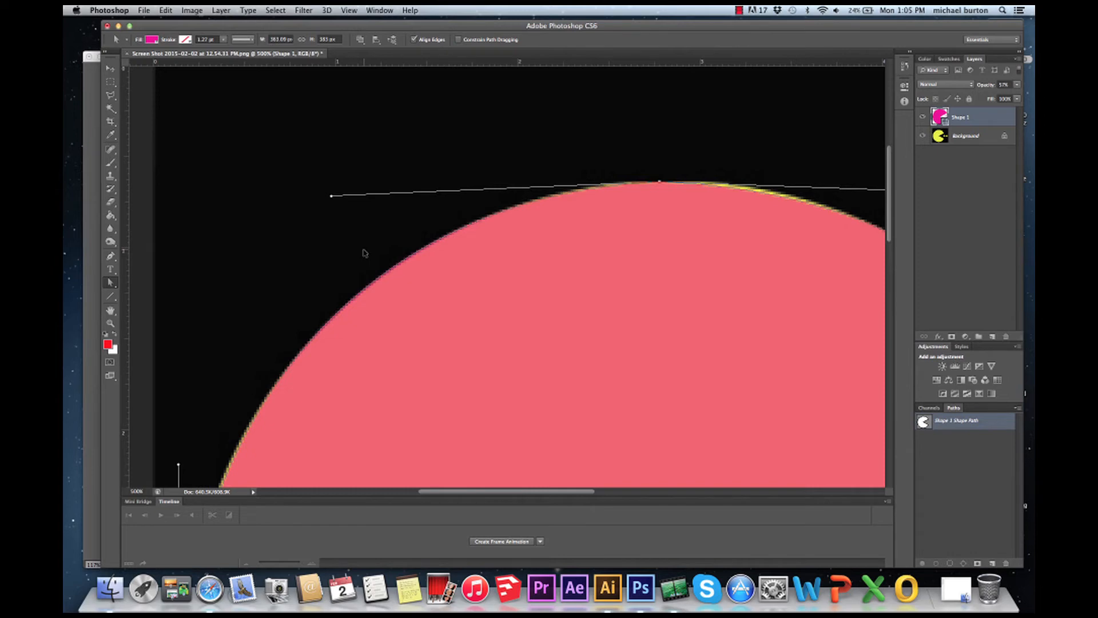
pyautogui.press('super+minus')
pyautogui.press('super+minus')
pyautogui.press('super+minus')
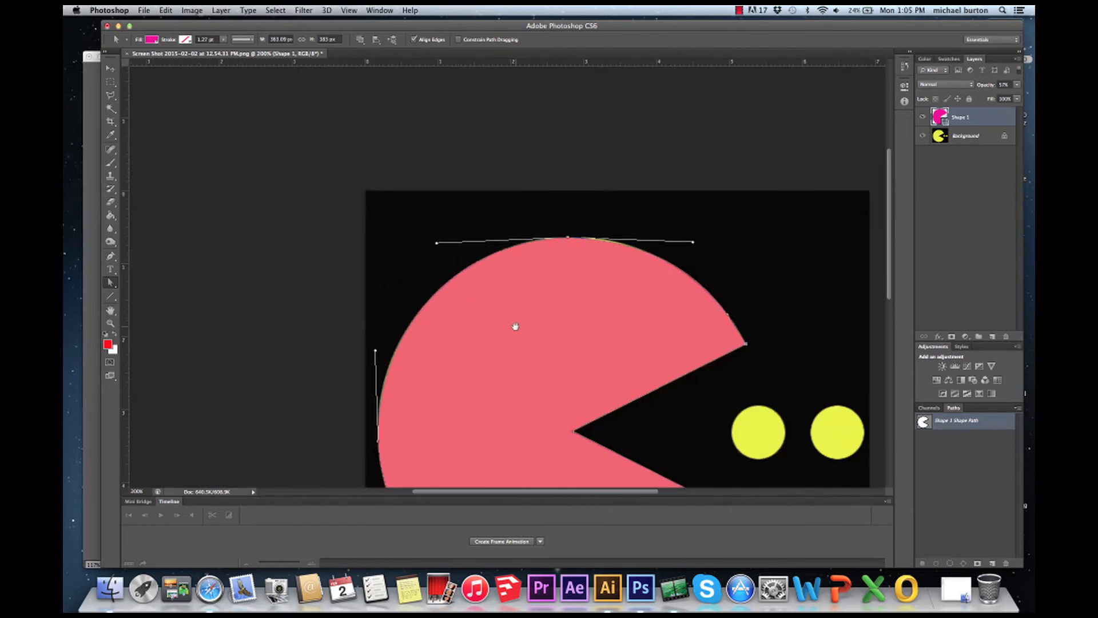
pyautogui.moveTo(515, 327); pyautogui.dragTo(417, 194)
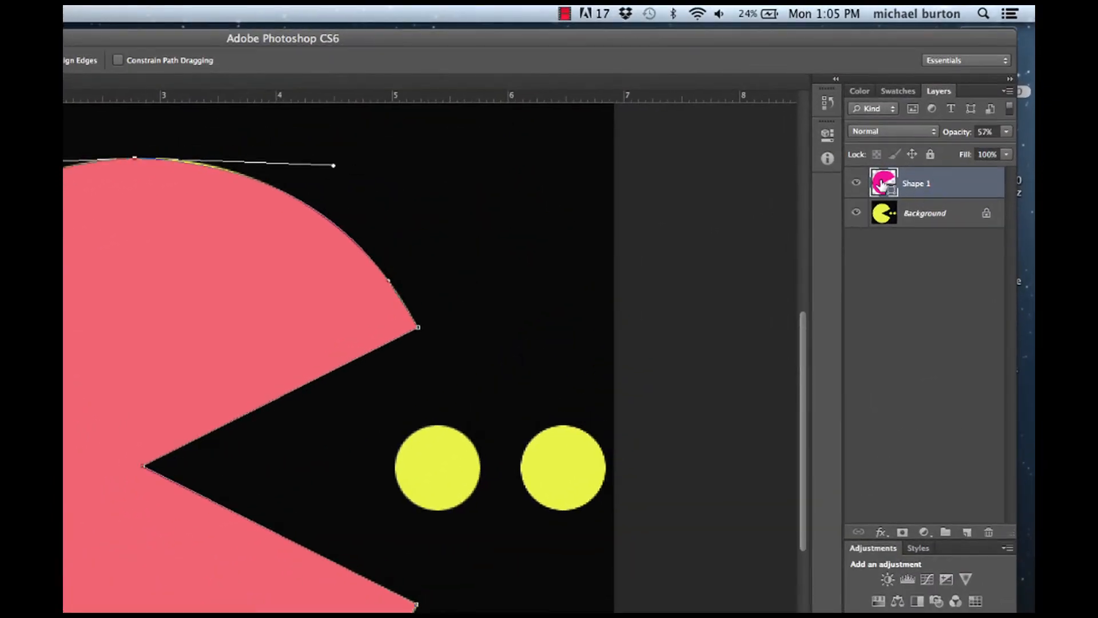
# Set the Shape 1 layer's opacity to 100% and change its fill color to a blue hue.
pyautogui.click(1005, 133)
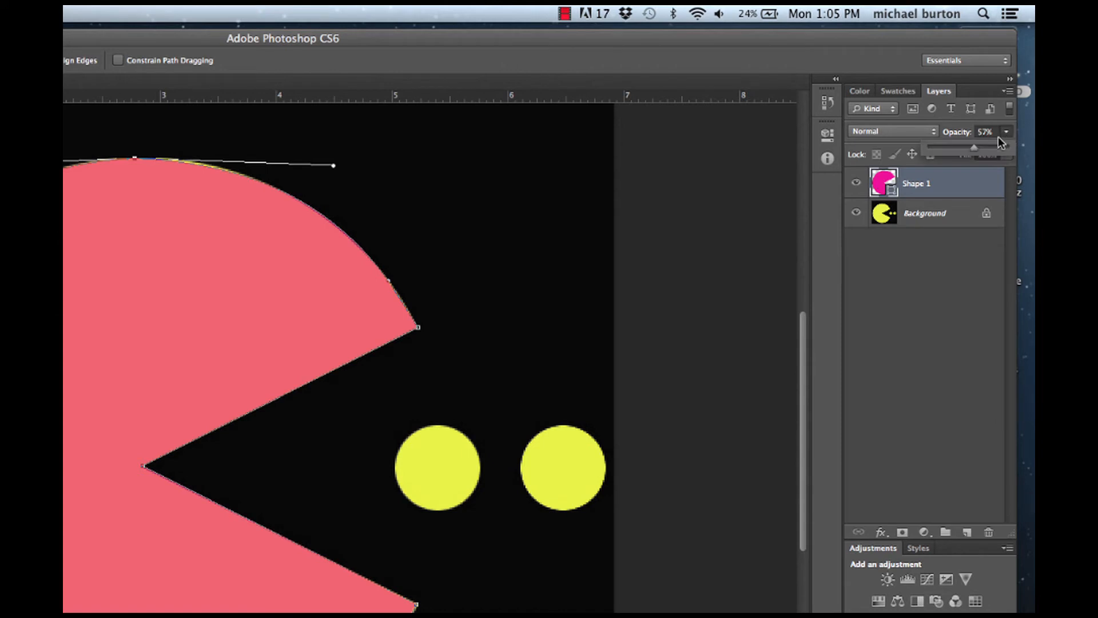
pyautogui.moveTo(1010, 145); pyautogui.dragTo(1011, 145)
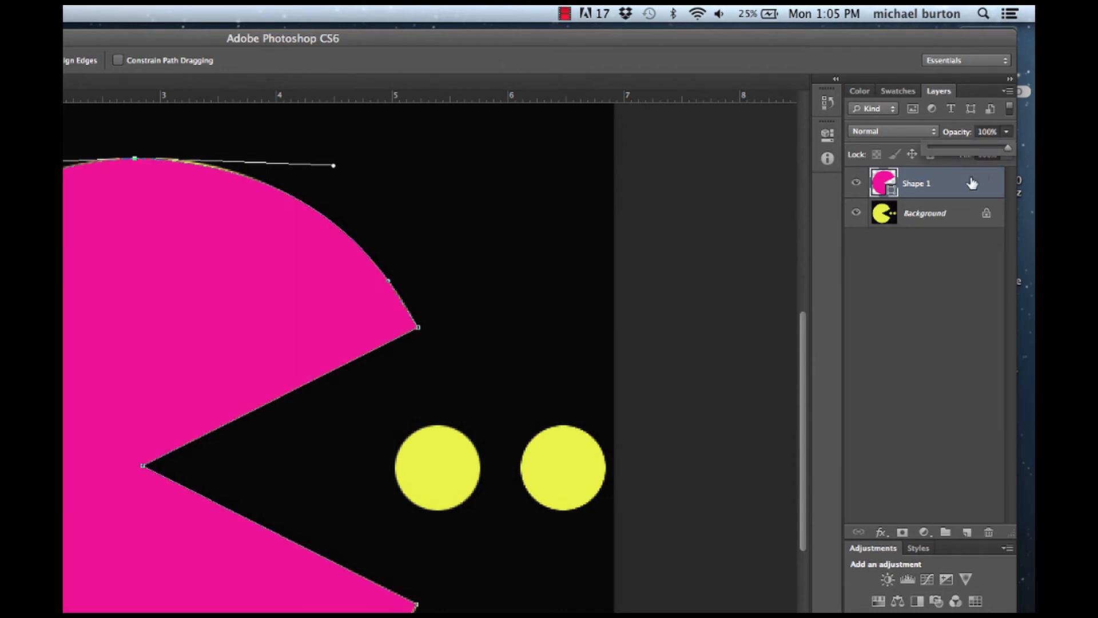
pyautogui.doubleClick(888, 184)
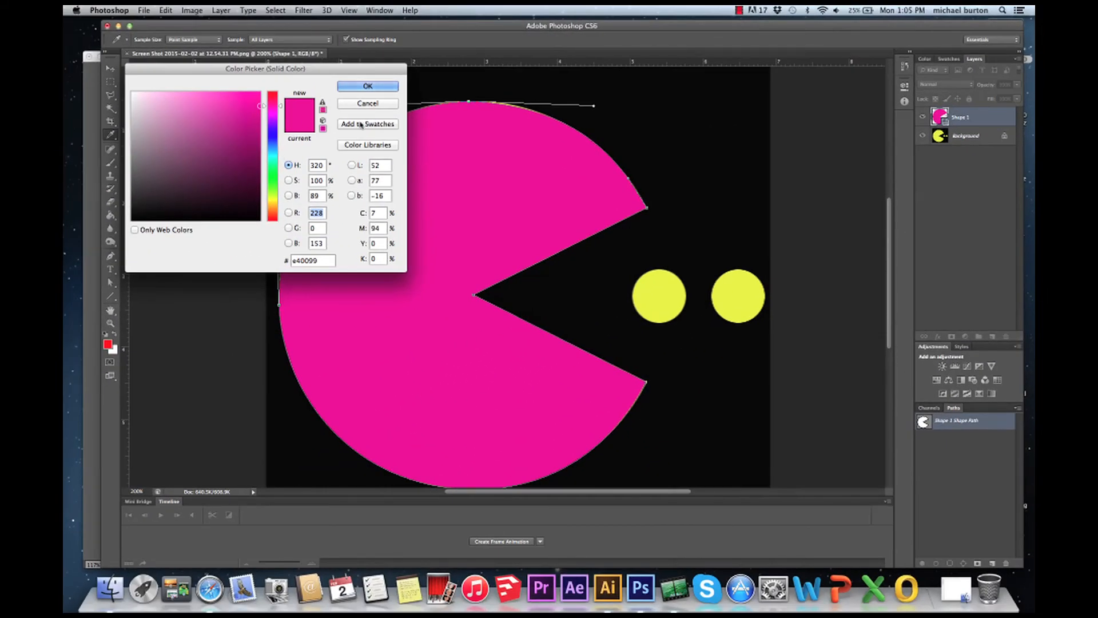
pyautogui.click(273, 133)
pyautogui.click(383, 88)
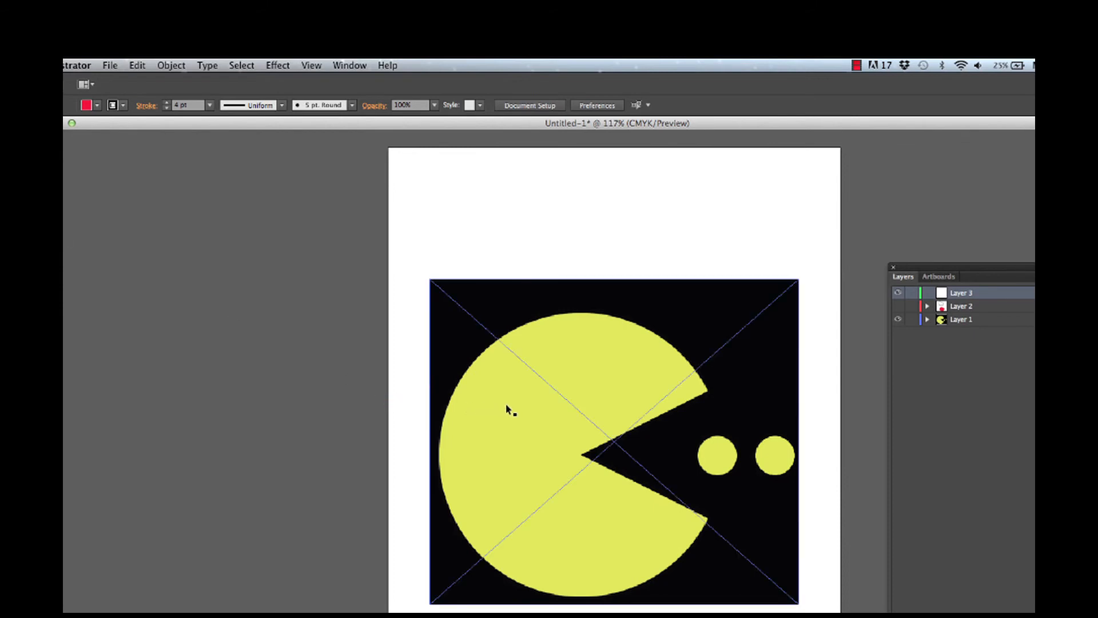
# In Illustrator, lock Layer 1 with the Pac-Man image and delete Layer 2.
pyautogui.click(912, 319)
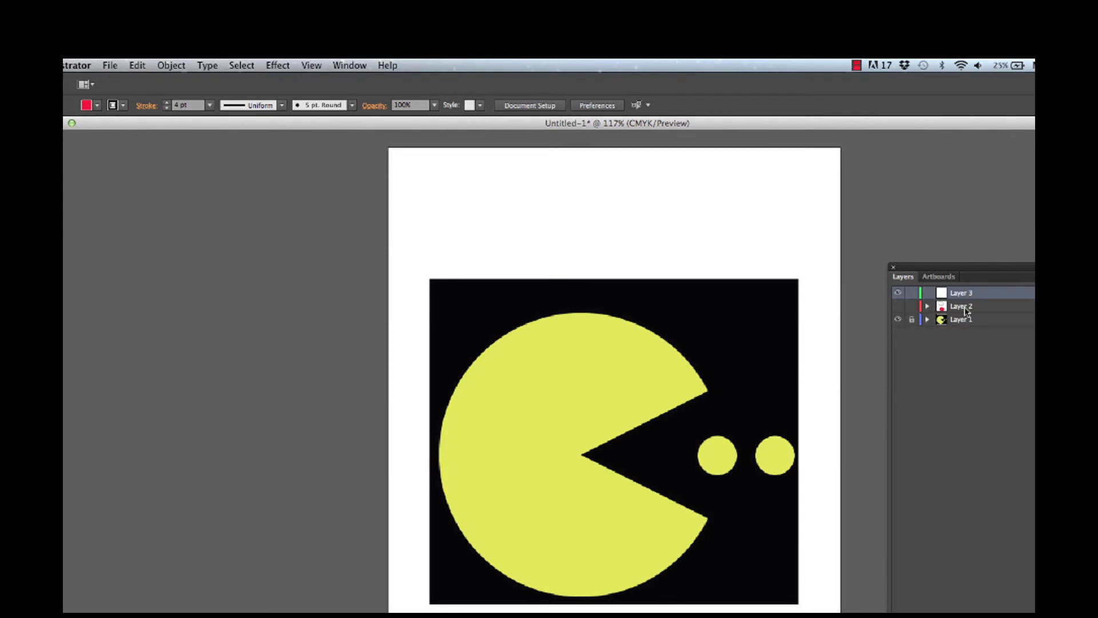
pyautogui.click(995, 306)
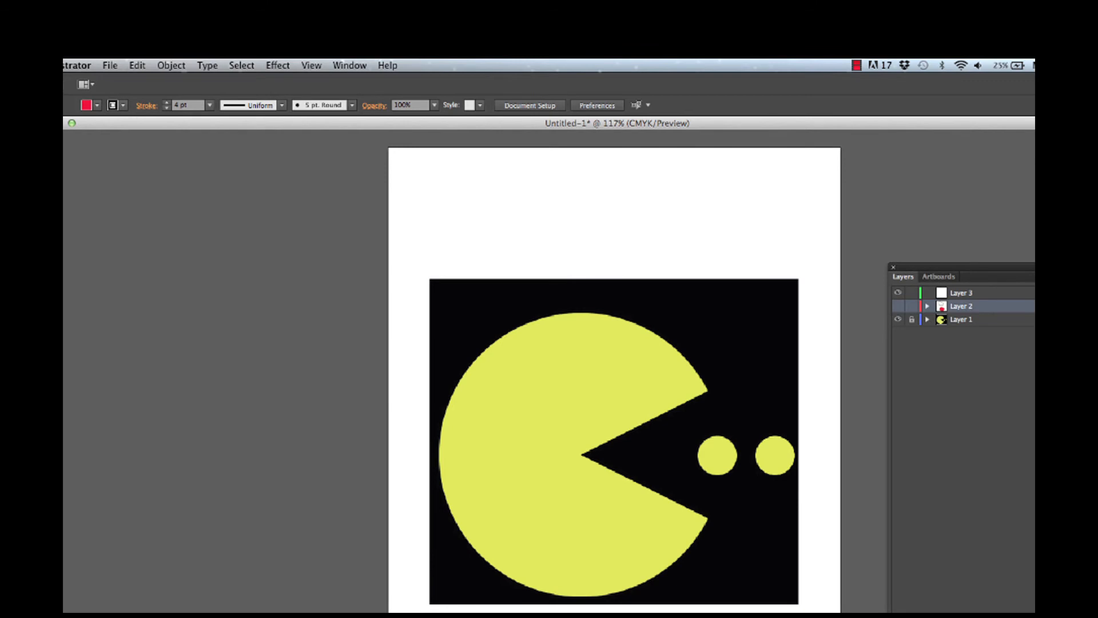
pyautogui.moveTo(986, 308); pyautogui.dragTo(1014, 436)
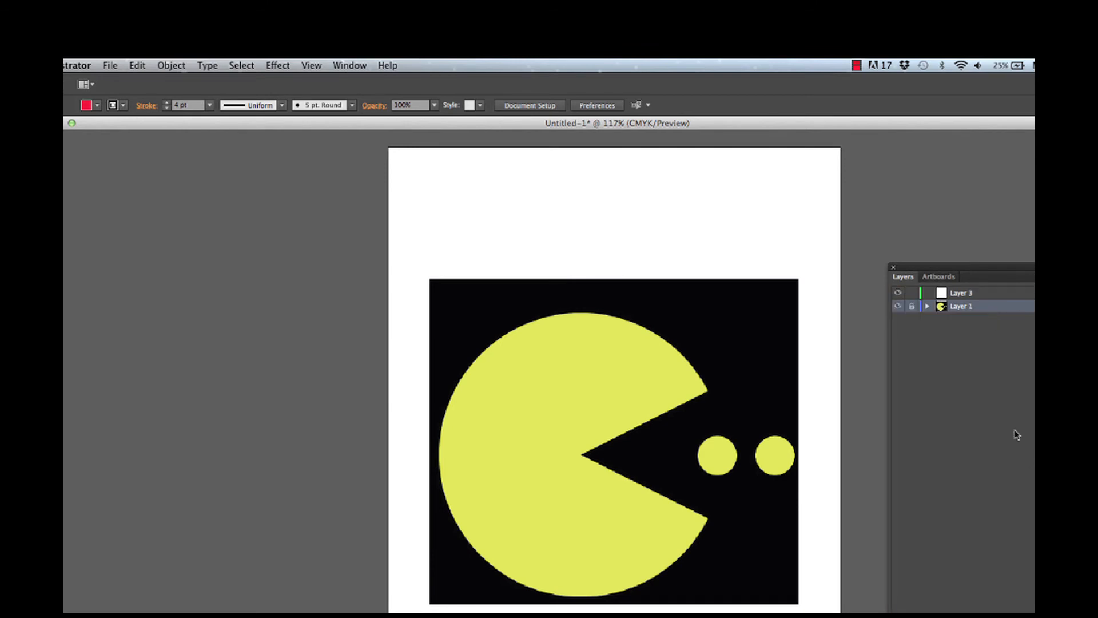
# Make Layer 3 the active layer and choose 50% opacity.
pyautogui.click(972, 295)
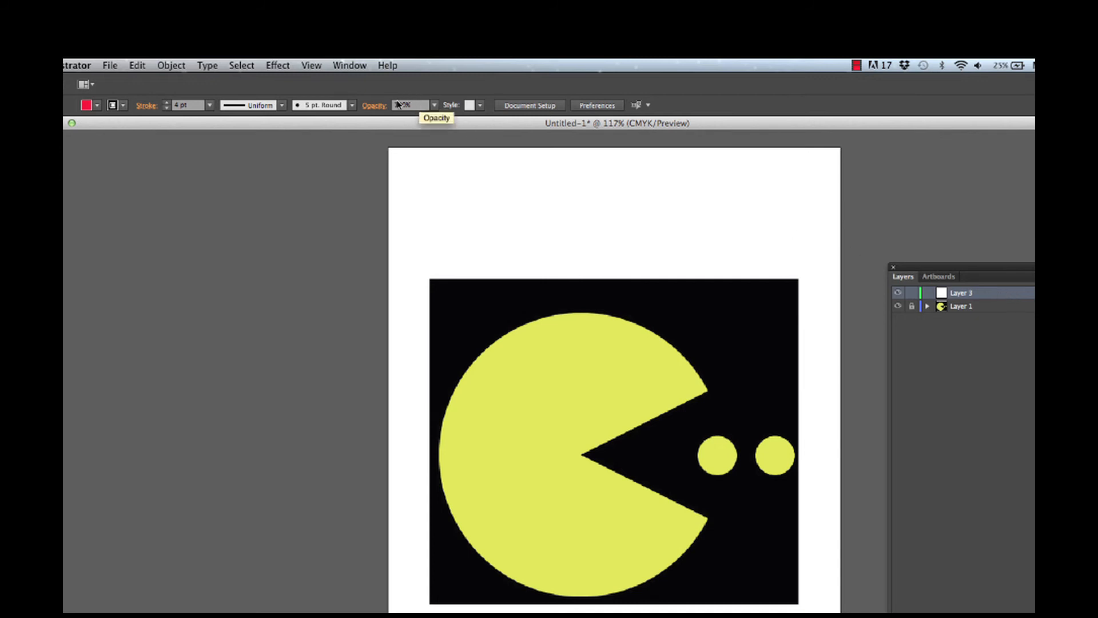
pyautogui.click(434, 106)
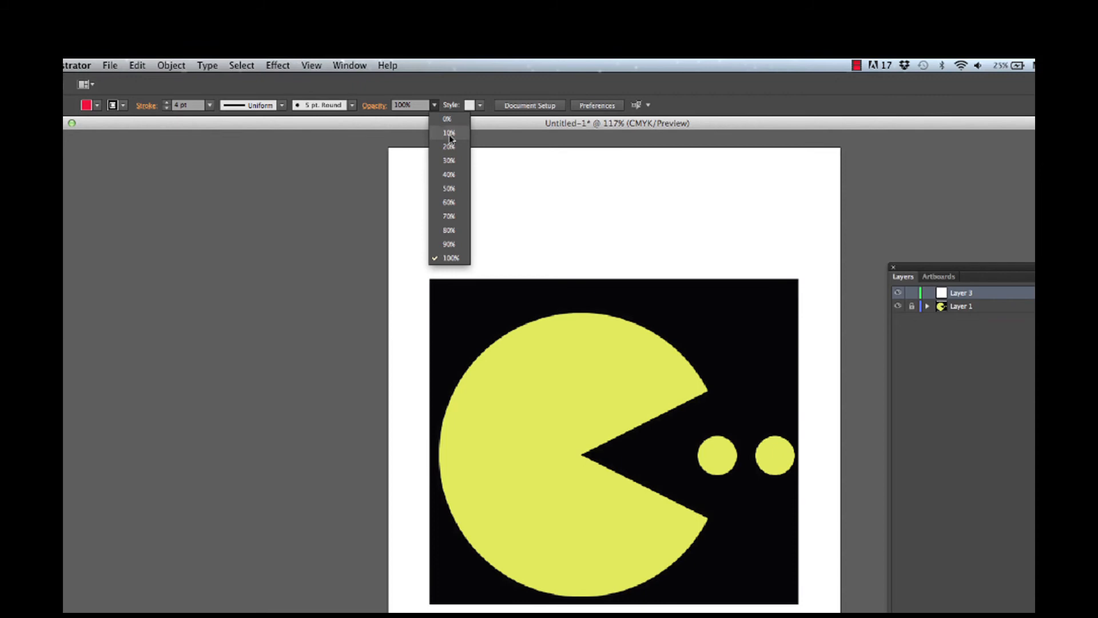
pyautogui.click(451, 189)
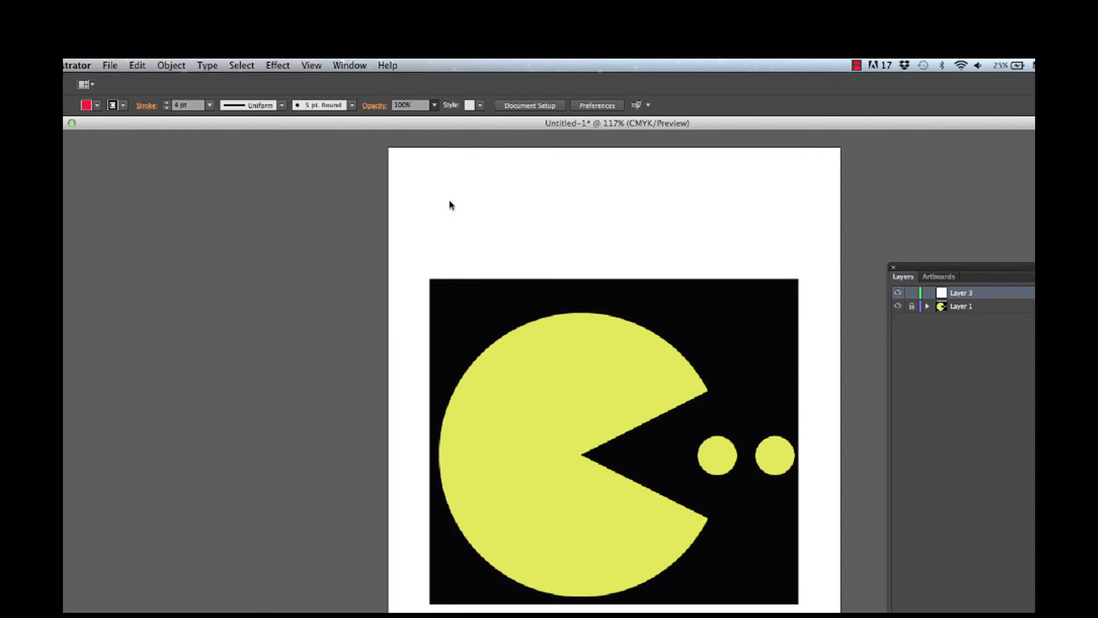
# Set the stroke to none and the fill to a magenta-pink swatch.
pyautogui.click(122, 108)
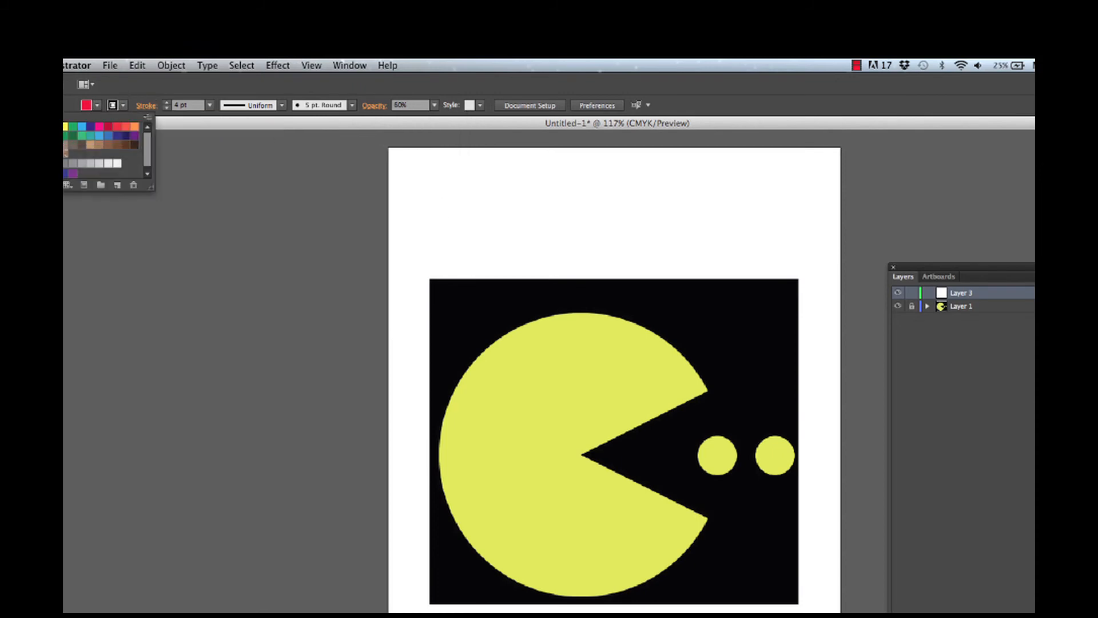
pyautogui.click(19, 127)
pyautogui.click(97, 106)
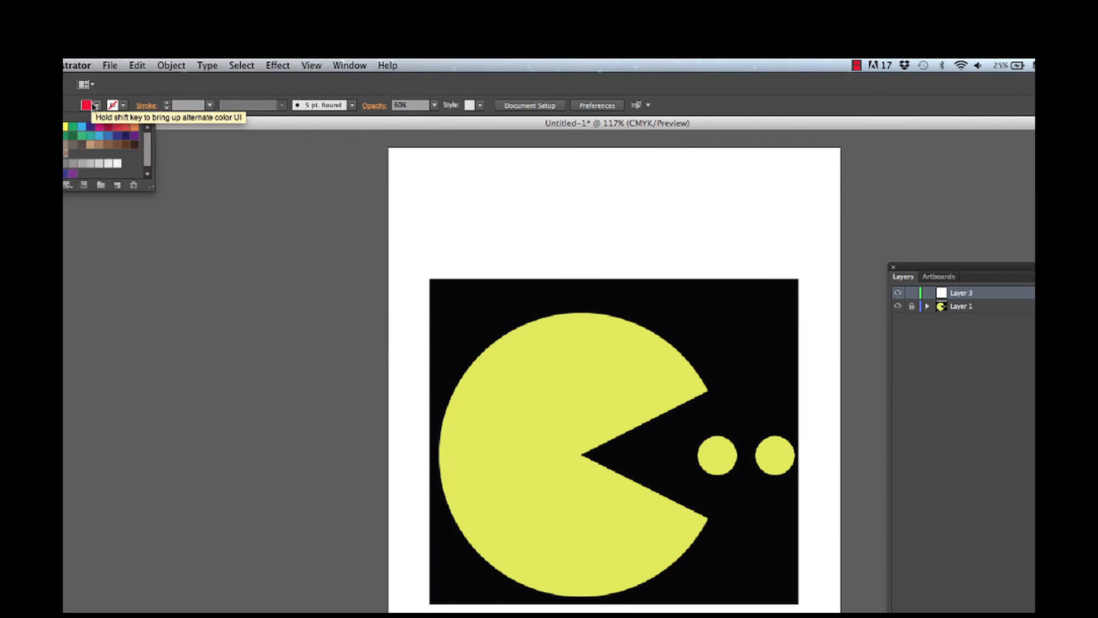
pyautogui.click(100, 126)
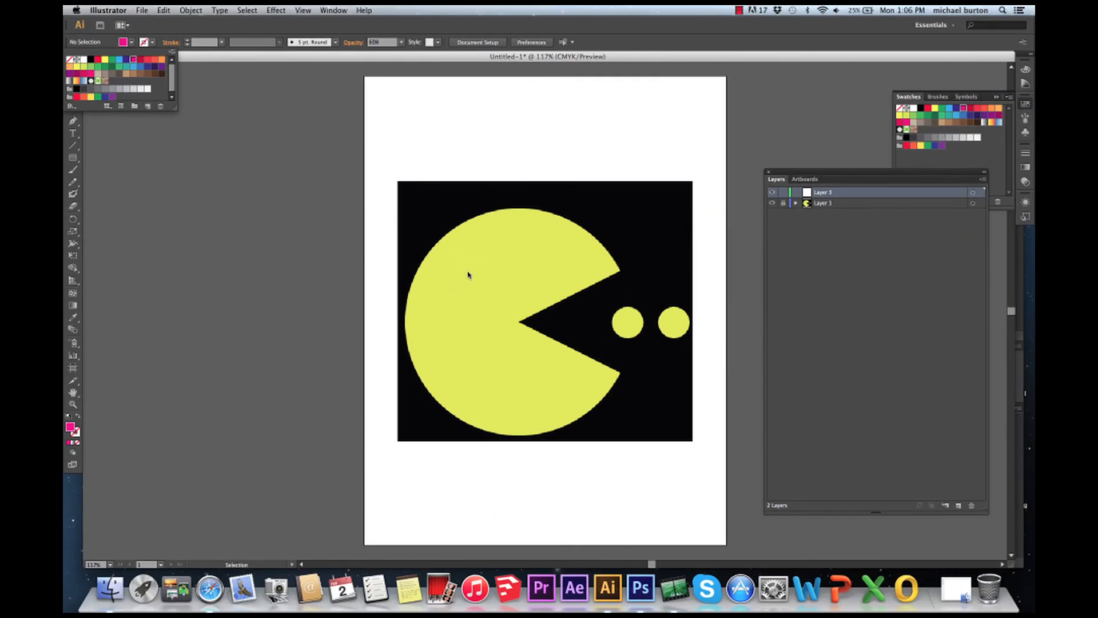
pyautogui.click(469, 273)
# Trace Pac-Man's mouth and round body with the Pen tool as one closed shape, using straight mouth edges and curved outer segments.
pyautogui.press('p')
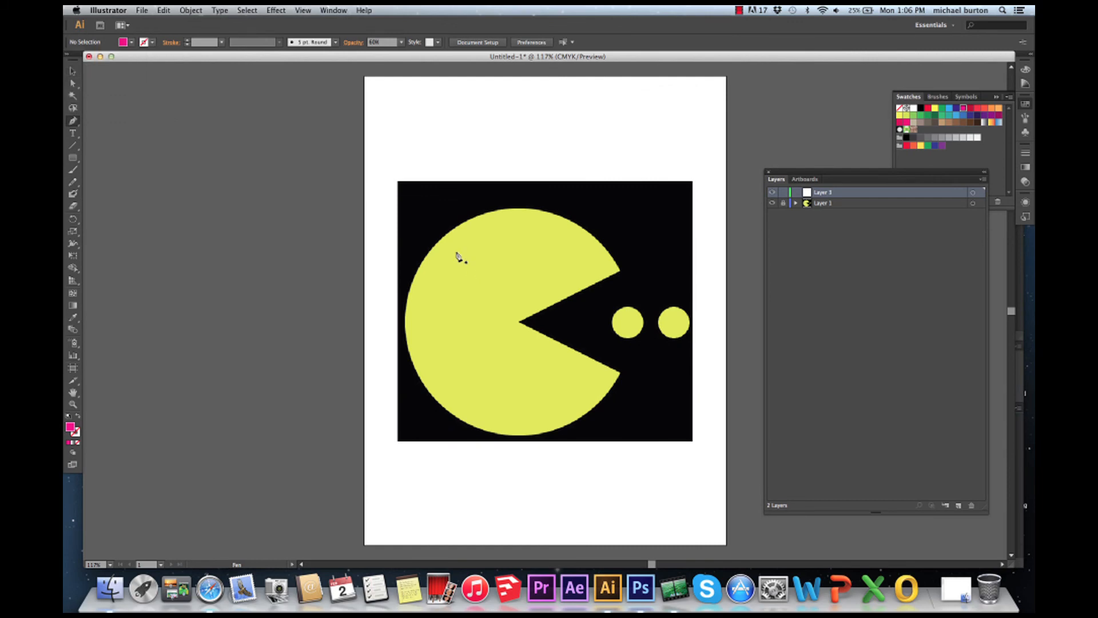
pyautogui.click(619, 272)
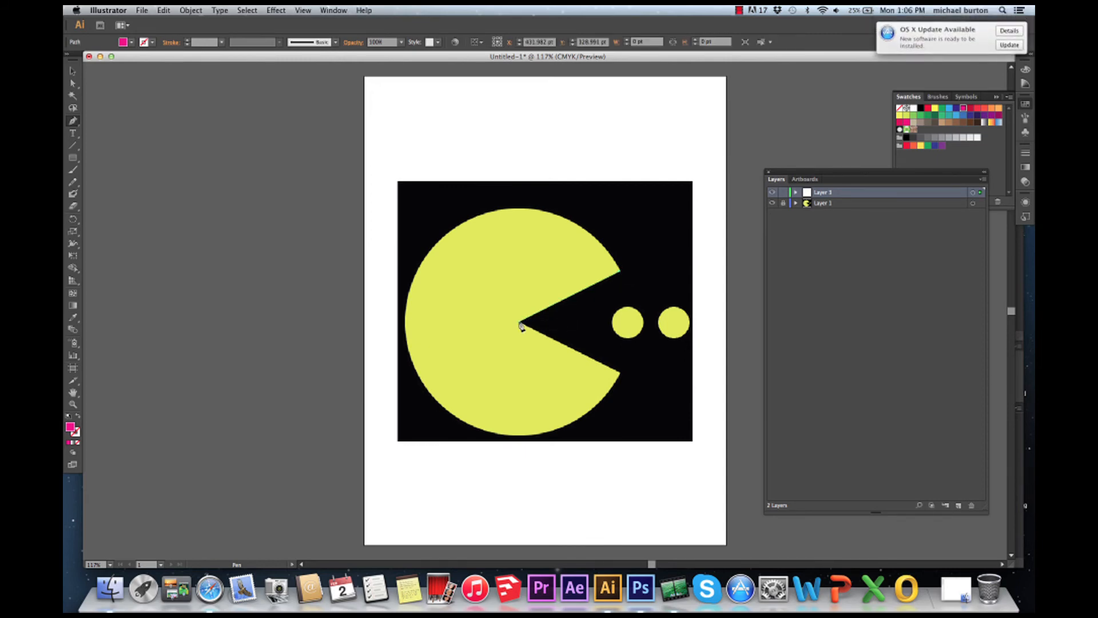
pyautogui.click(519, 323)
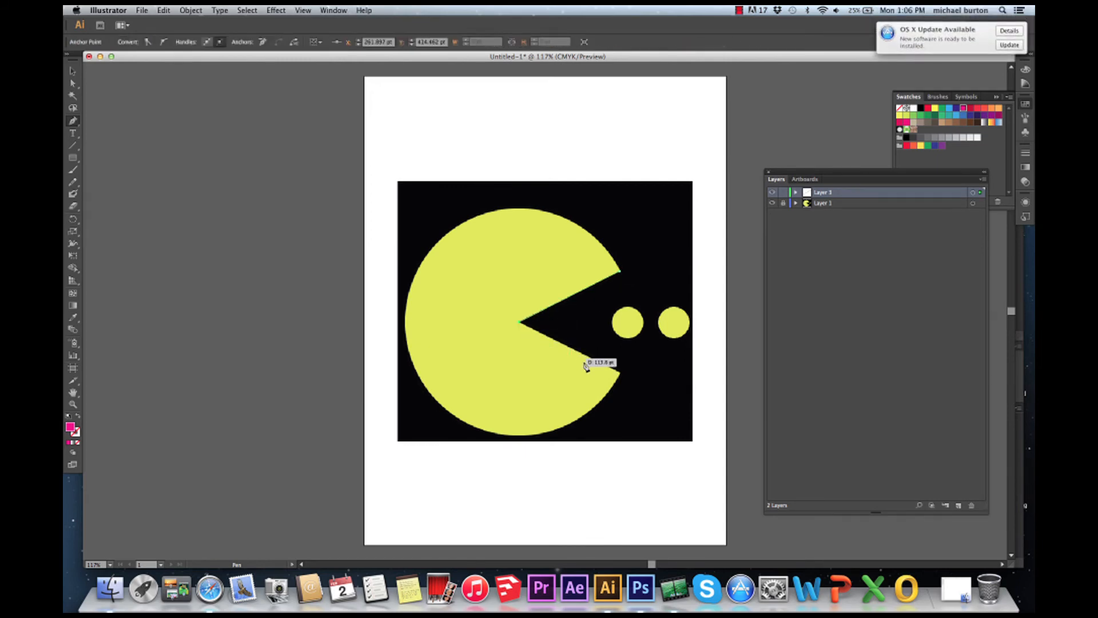
pyautogui.click(621, 375)
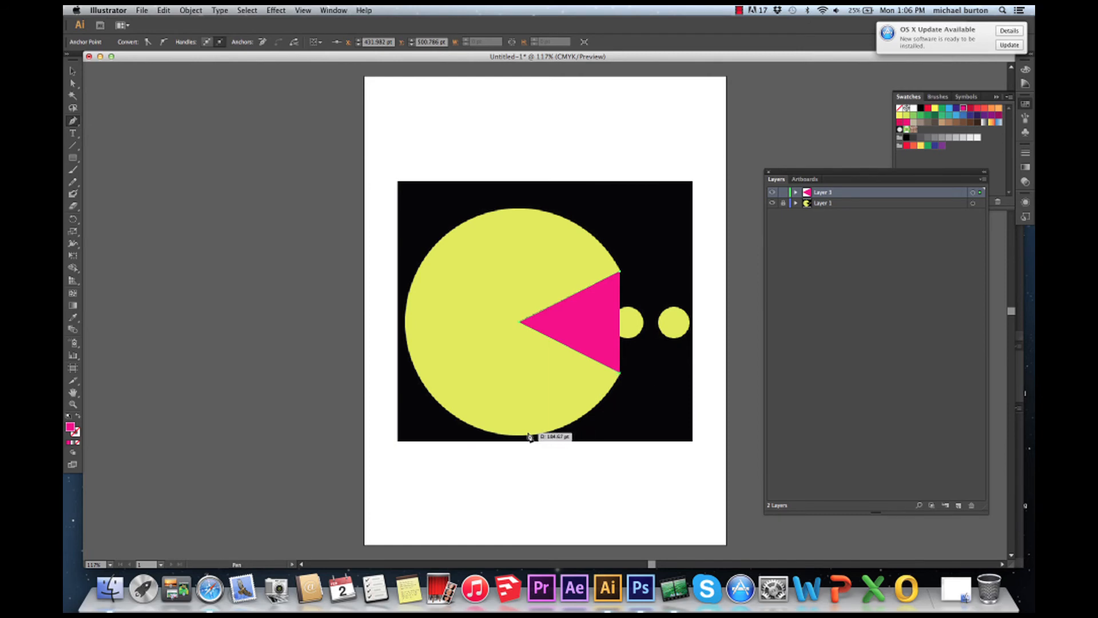
pyautogui.moveTo(521, 436); pyautogui.dragTo(459, 434)
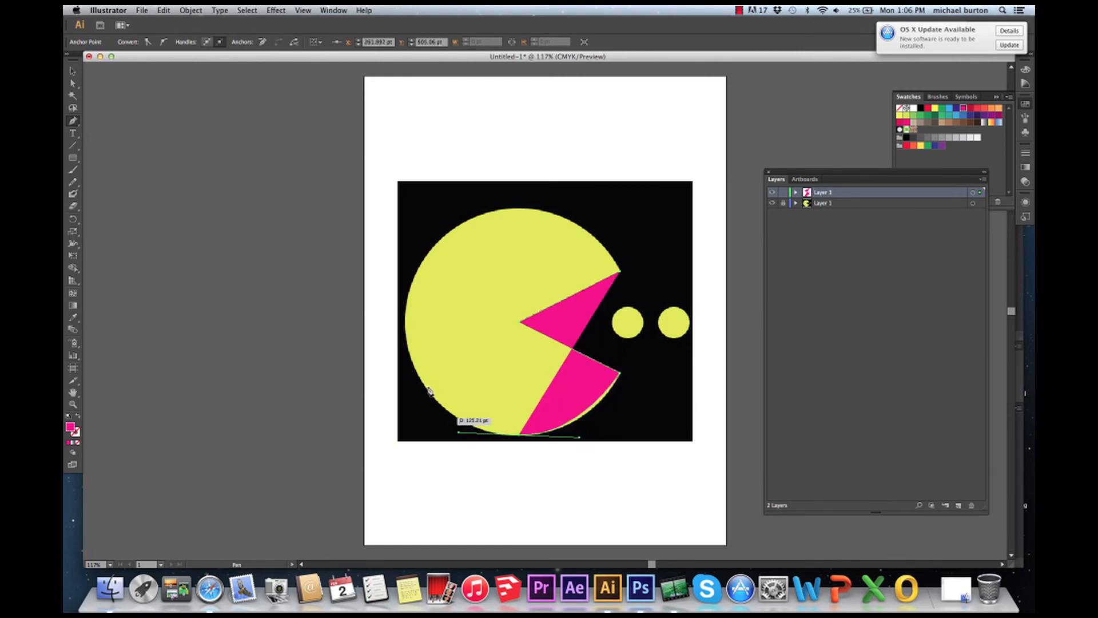
pyautogui.moveTo(405, 336); pyautogui.dragTo(404, 287)
pyautogui.moveTo(492, 210); pyautogui.dragTo(574, 181)
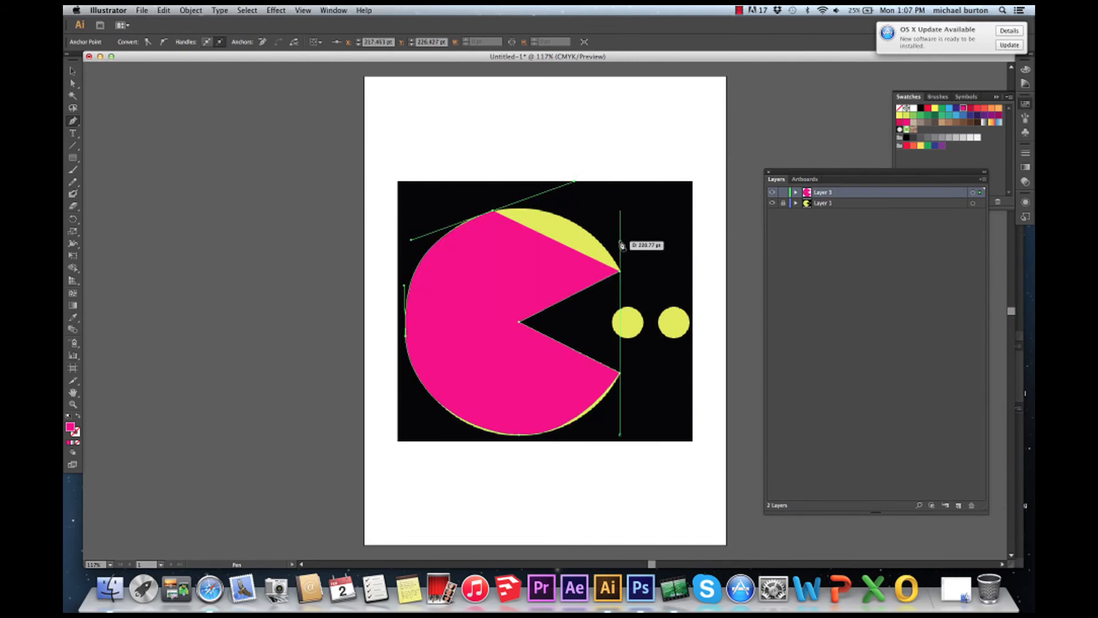
pyautogui.moveTo(621, 272); pyautogui.dragTo(632, 311)
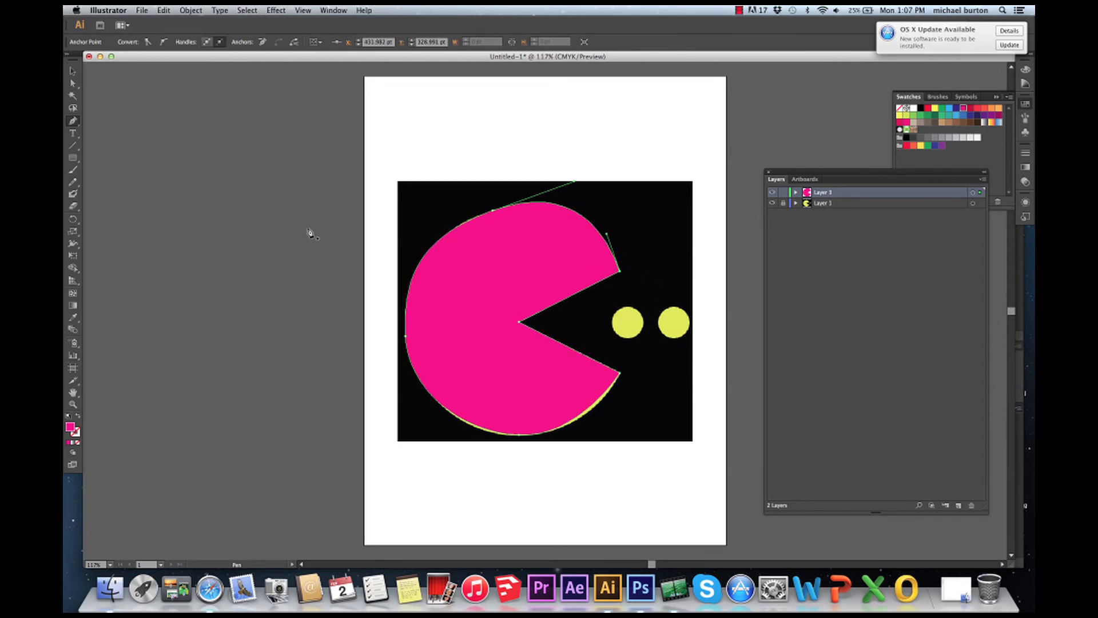
# Adjust the handles at the upper mouth corner and top anchor point to bring the upper-right curve onto Pac-Man's outline.
pyautogui.press('a')
pyautogui.moveTo(607, 233); pyautogui.dragTo(614, 249)
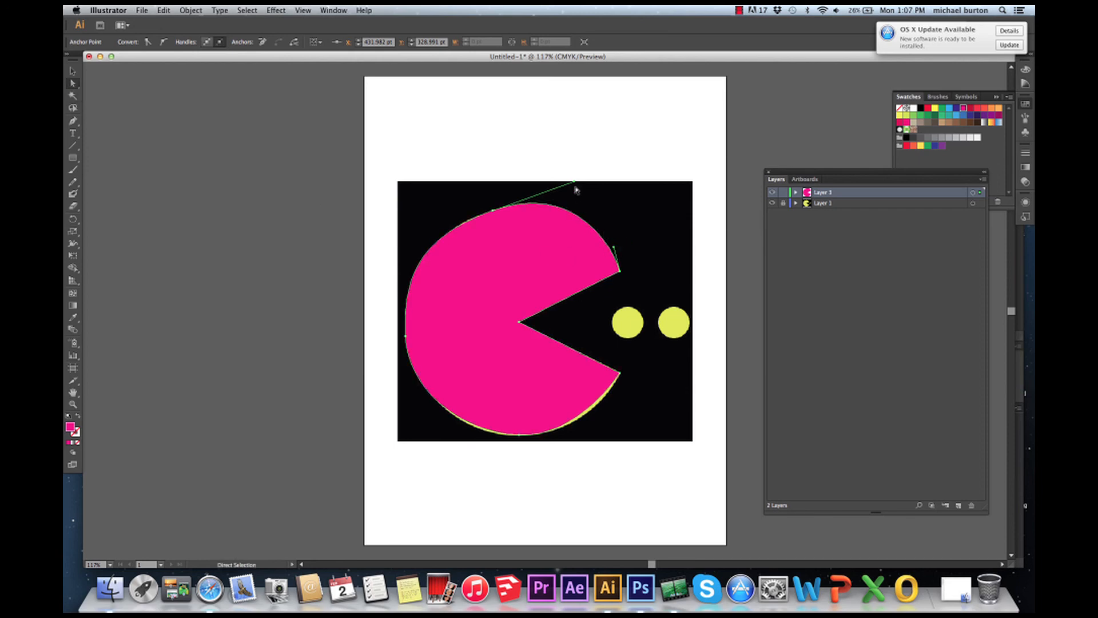
pyautogui.moveTo(575, 183); pyautogui.dragTo(581, 205)
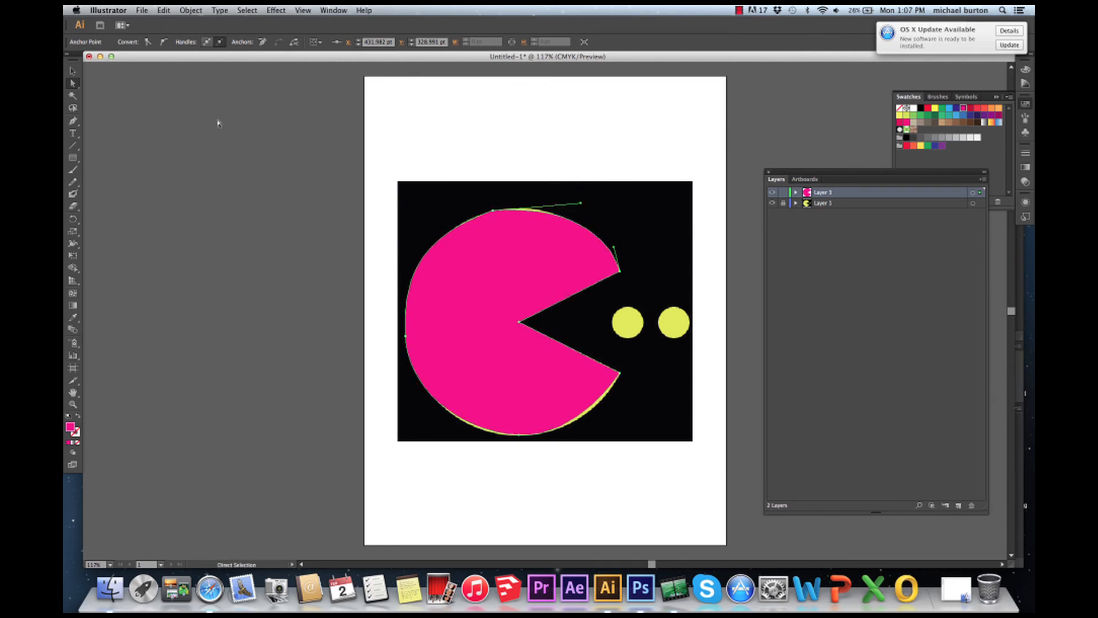
# Set the traced Pac-Man shape's opacity to 40% and deselect it.
pyautogui.click(72, 71)
pyautogui.click(518, 310)
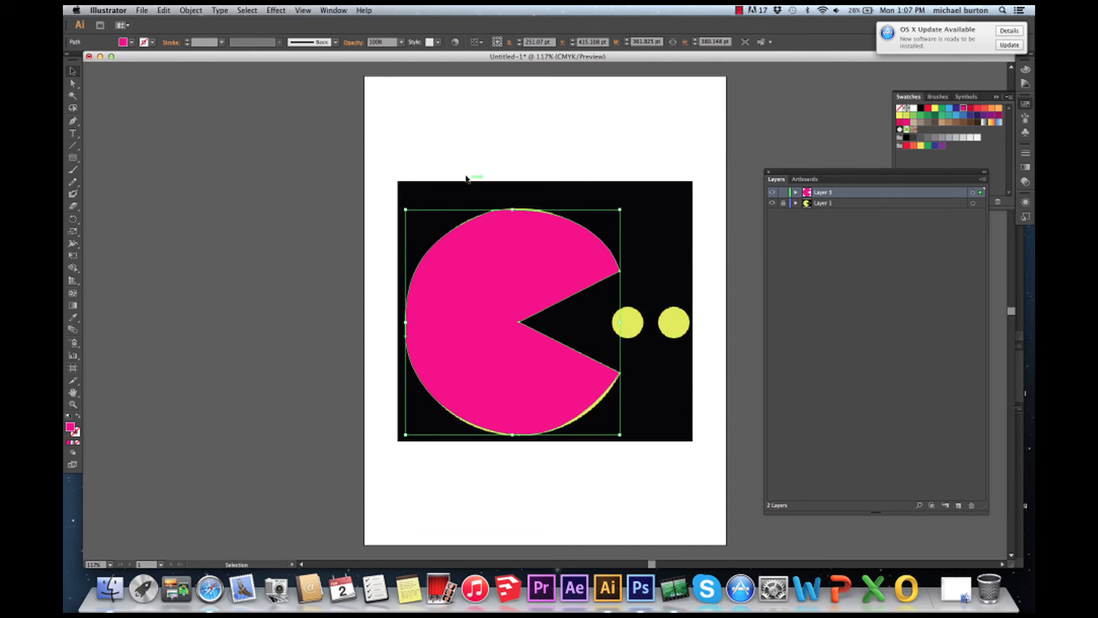
pyautogui.click(402, 42)
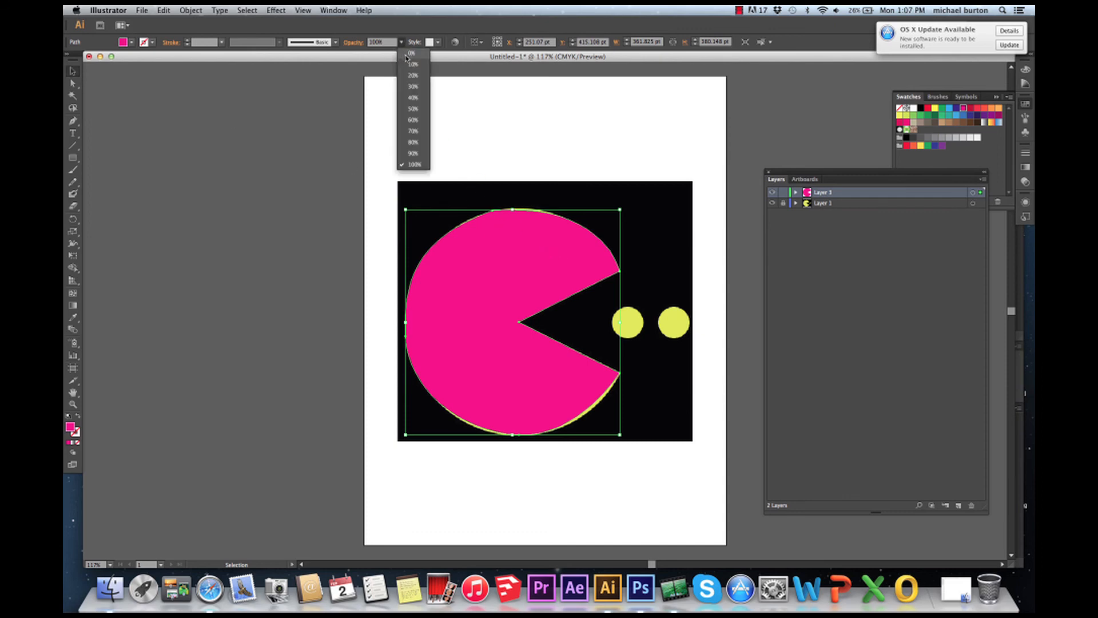
pyautogui.click(413, 99)
pyautogui.click(494, 194)
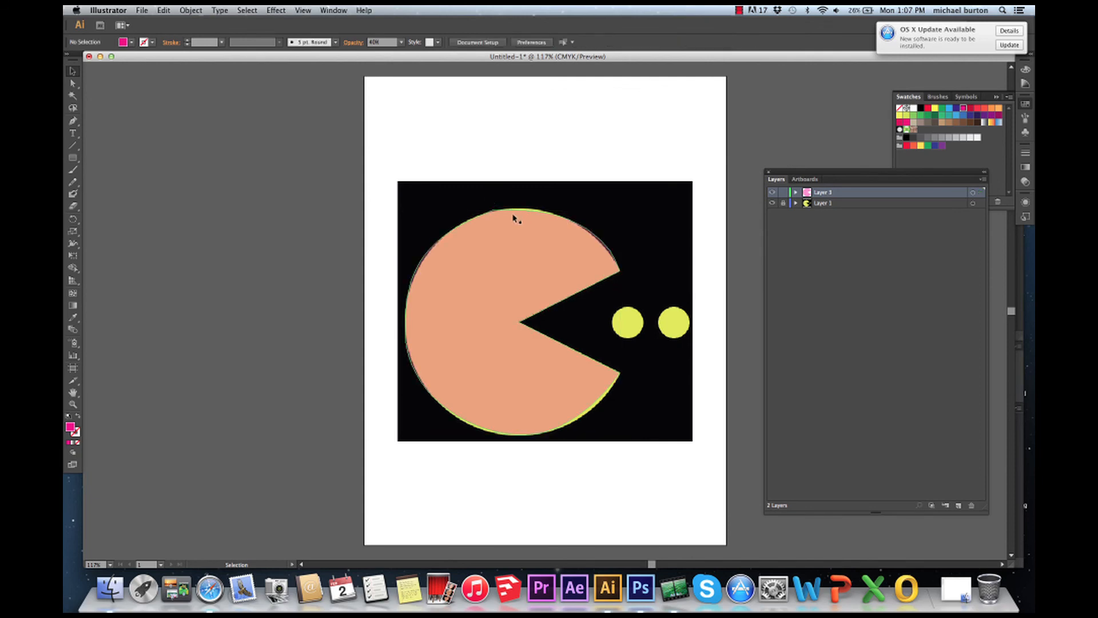
# Shorten and tilt up the top anchor point's right-hand handle so the curve fits Pac-Man's upper-right outline.
pyautogui.press('a')
pyautogui.click(494, 210)
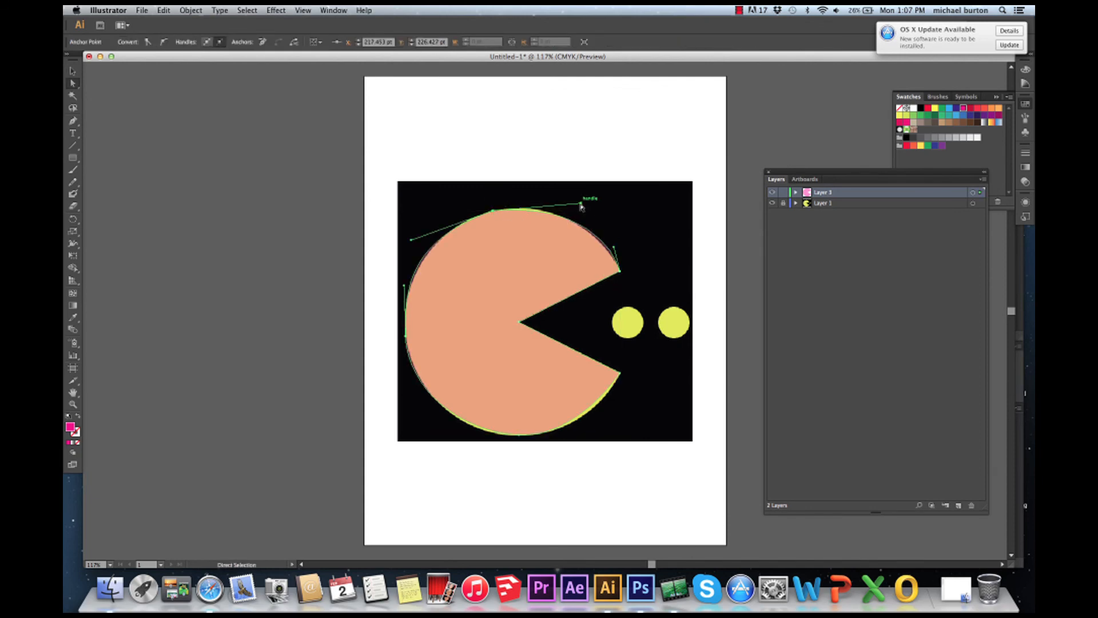
pyautogui.moveTo(581, 205)
pyautogui.mouseDown()
pyautogui.moveTo(592, 196)
pyautogui.moveTo(561, 196)
pyautogui.mouseUp()
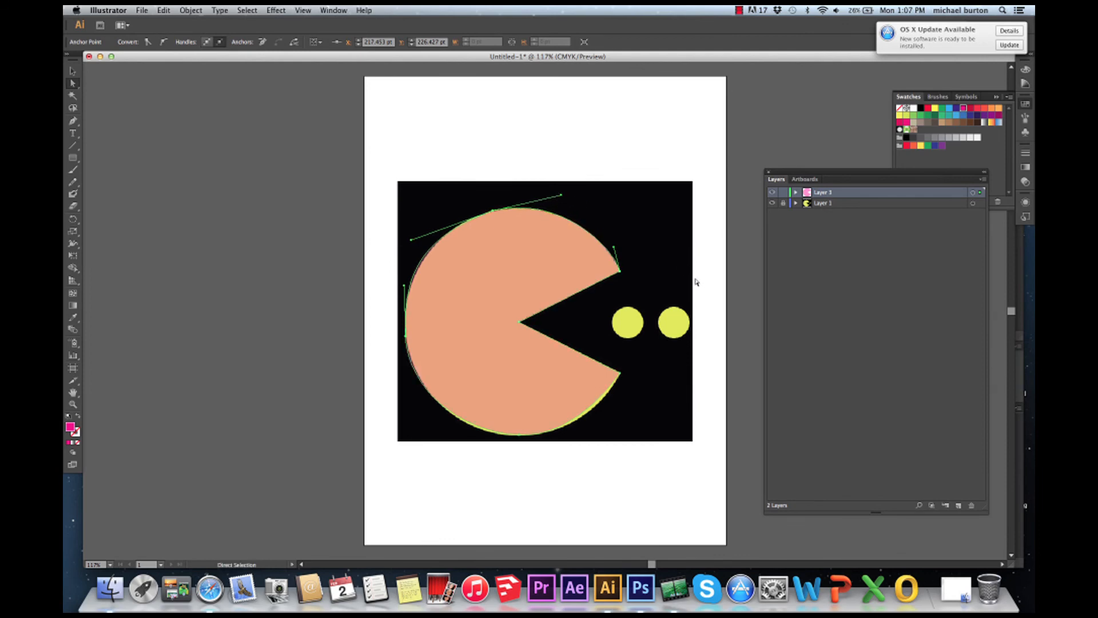